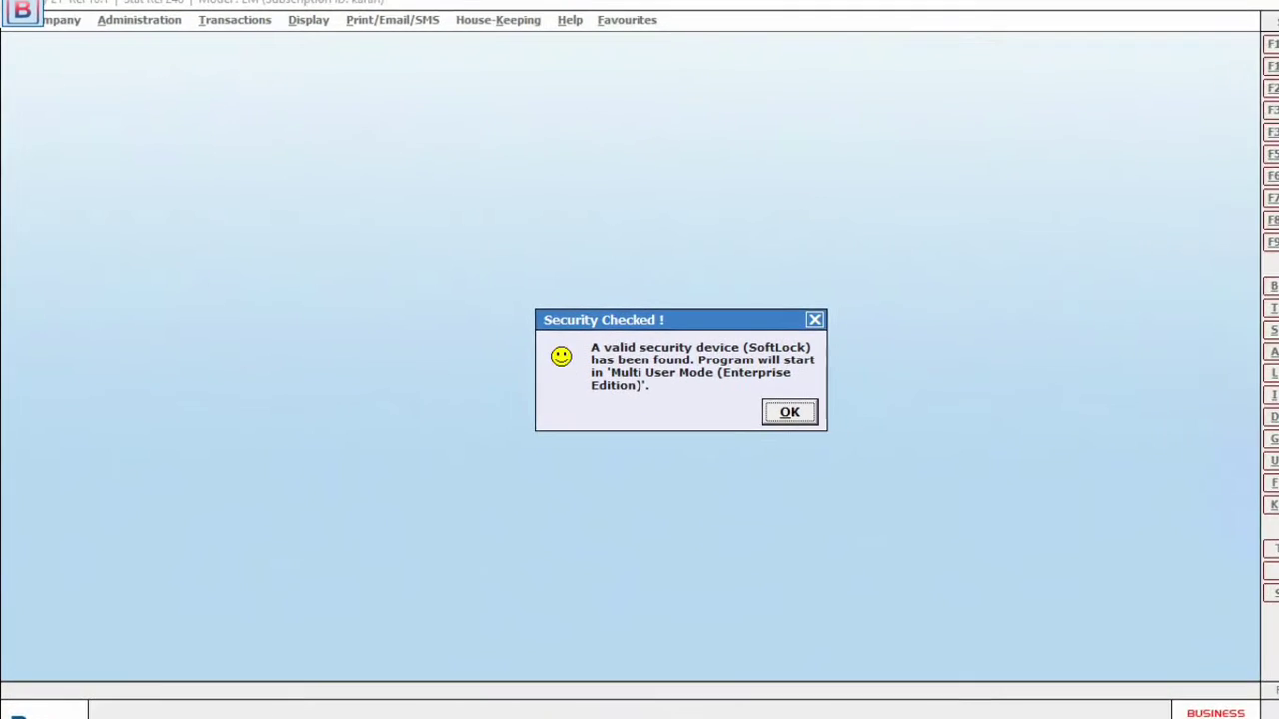
- Open the company and reach the General page under Configuration > Features / Options
{"action": "key", "text": "Return"}
{"action": "key", "text": "Return"}
{"action": "key", "text": "Return"}
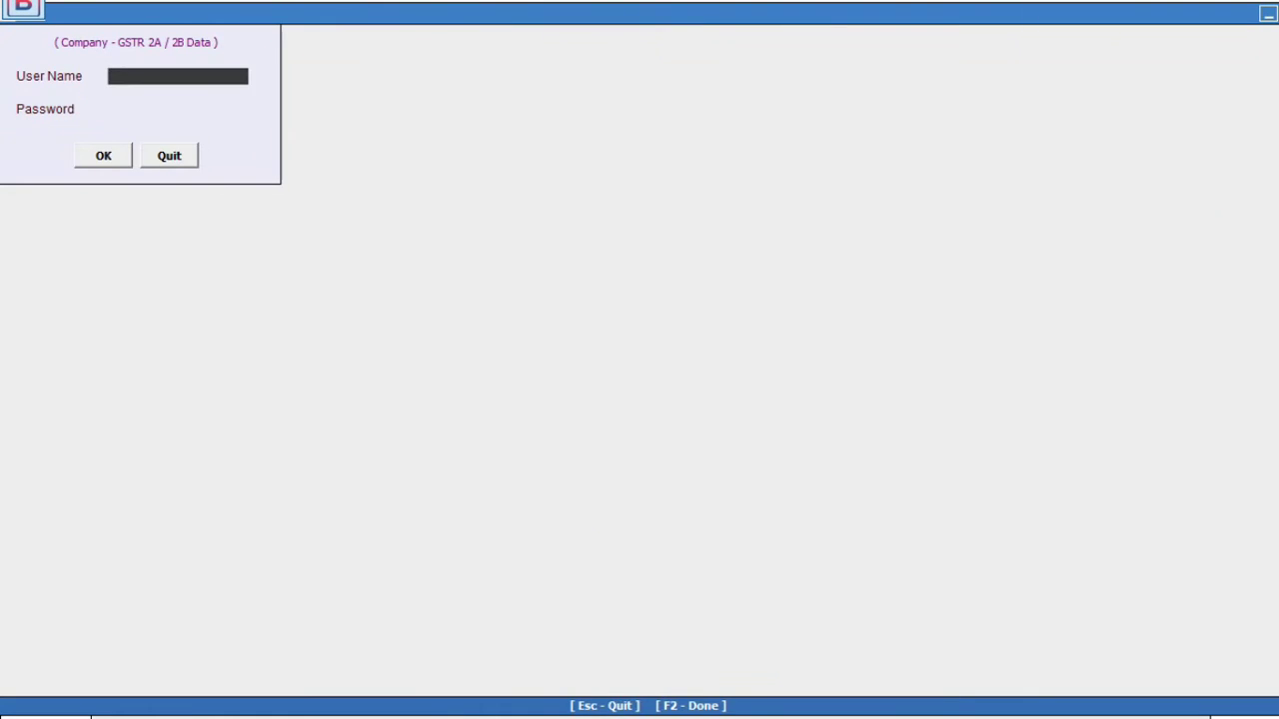
{"action": "key", "text": "Return"}
{"action": "key", "text": "Return"}
{"action": "key", "text": "Return"}
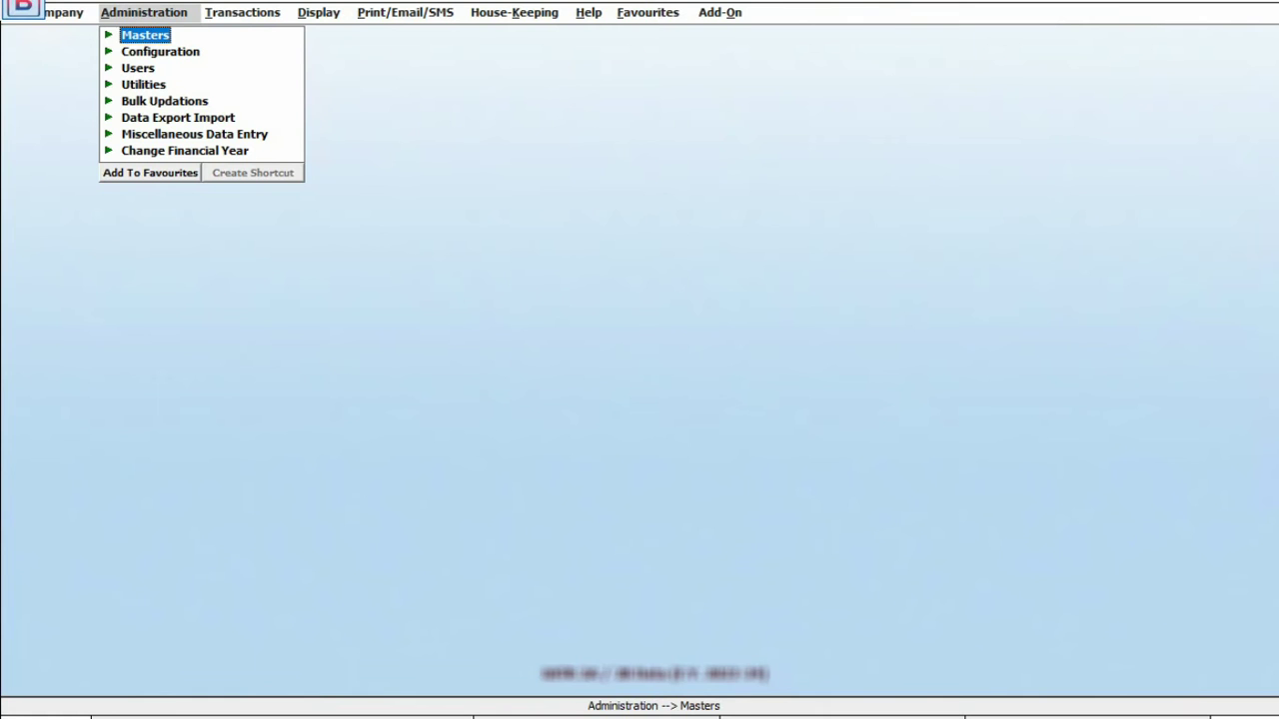
{"action": "key", "text": "Down"}
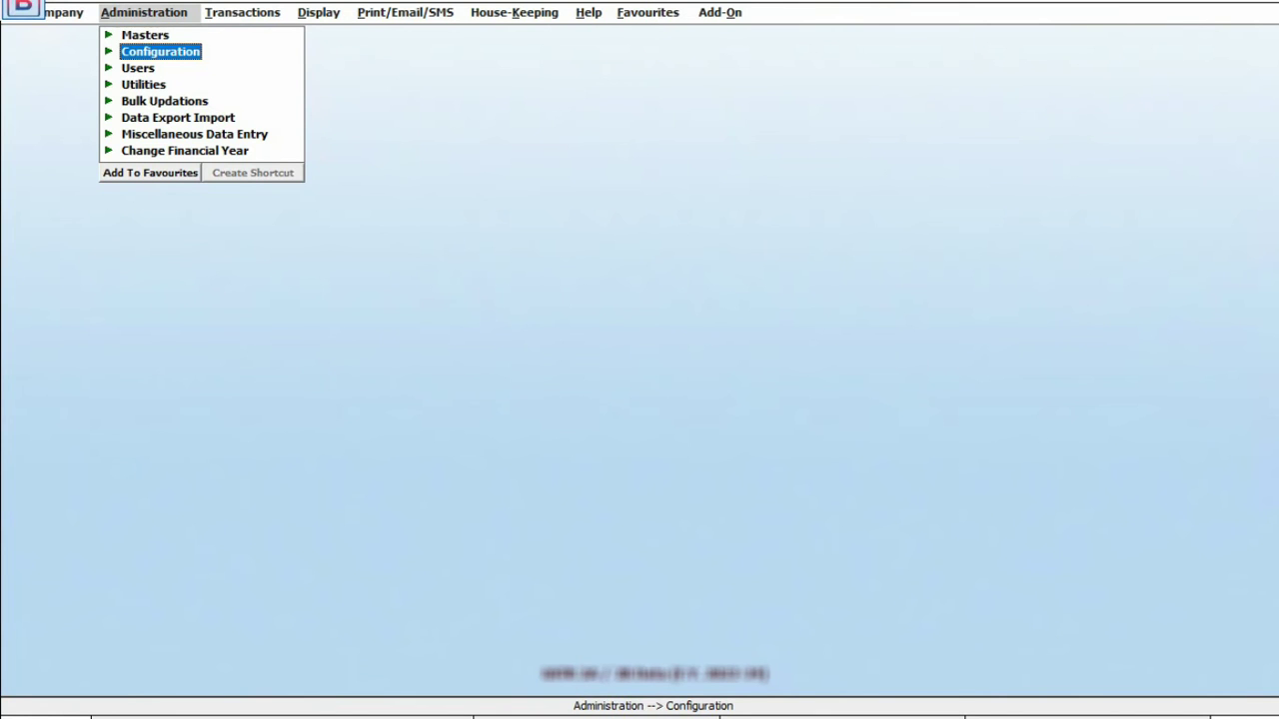
{"action": "key", "text": "Return"}
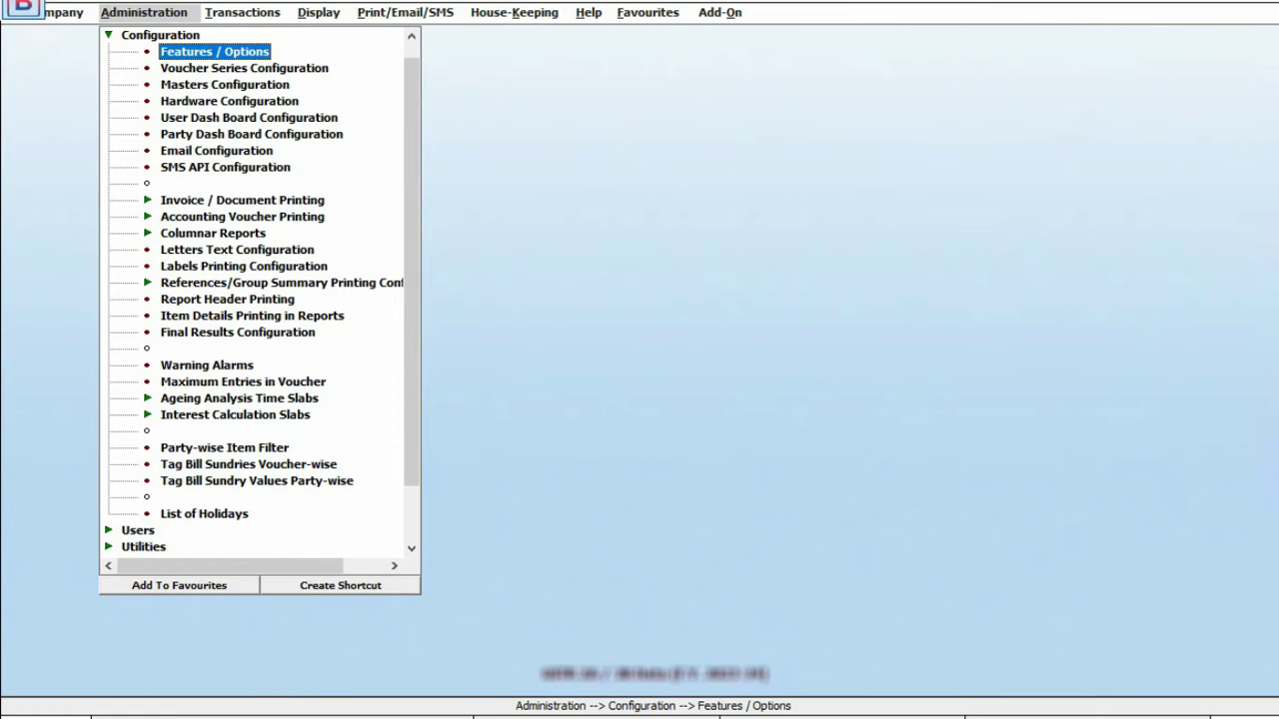
{"action": "key", "text": "Return"}
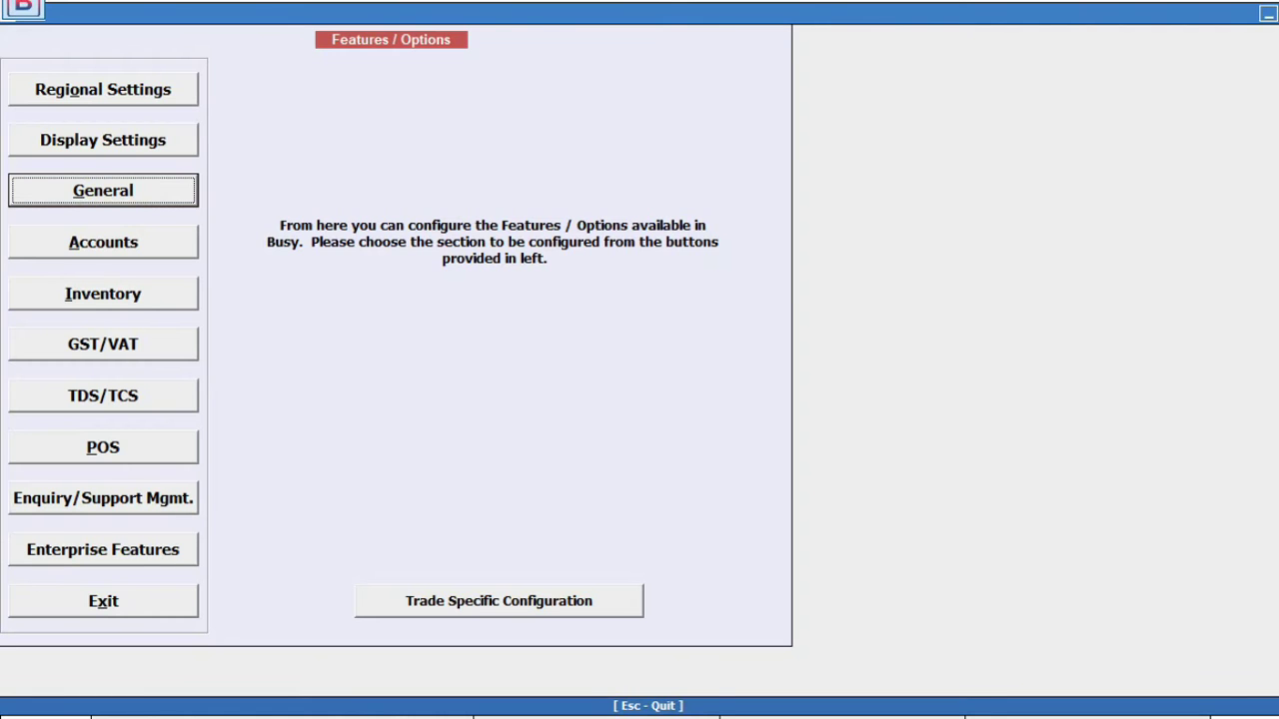
{"action": "key", "text": "Return"}
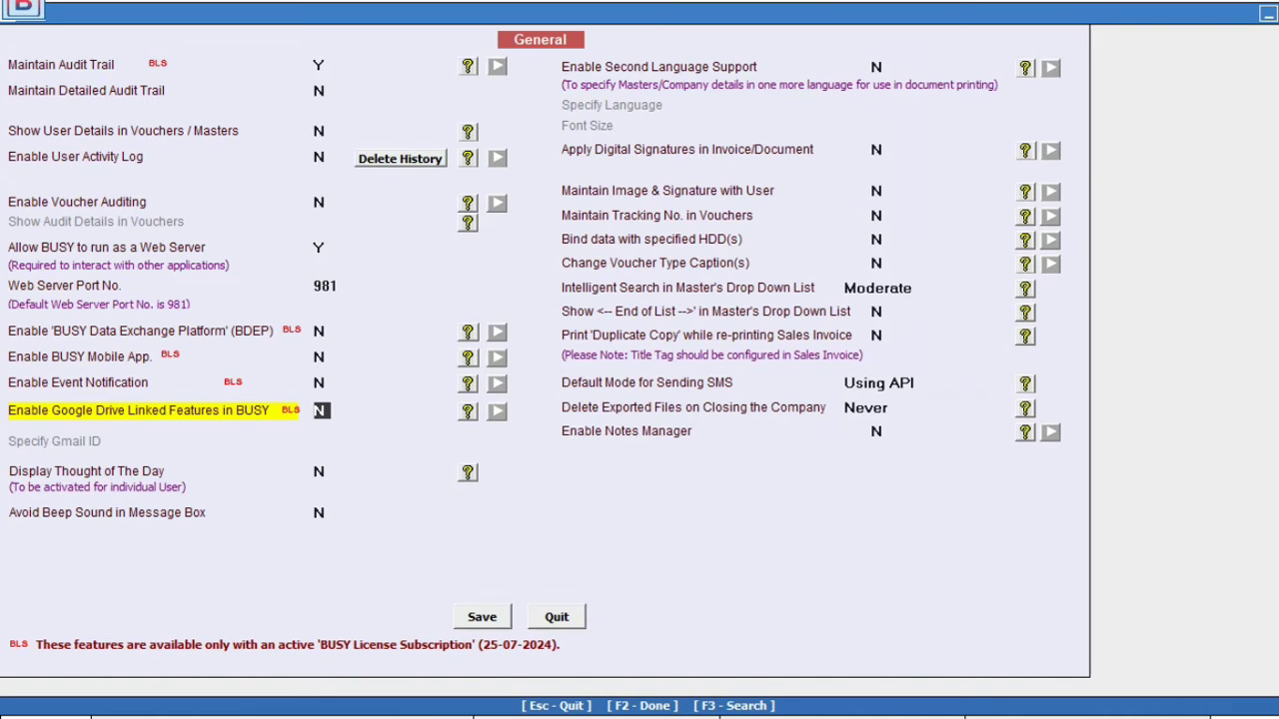
{"action": "type", "text": "y"}
{"action": "key", "text": "Return"}
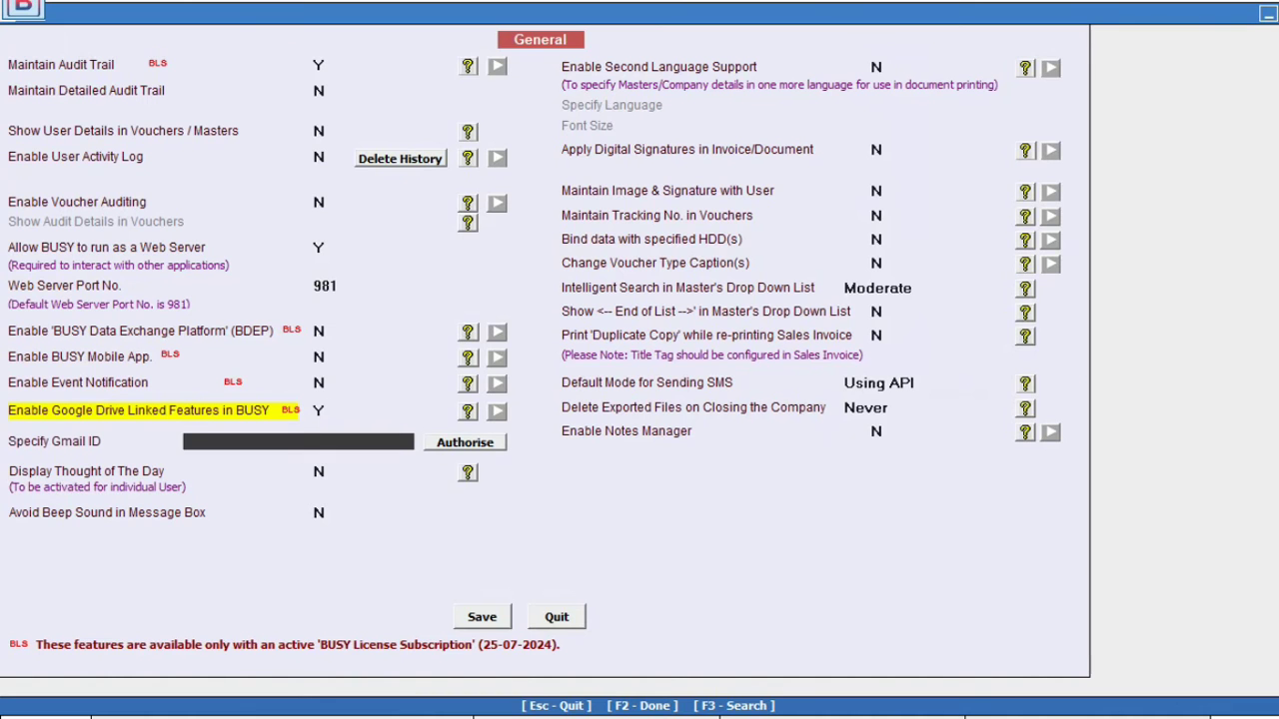
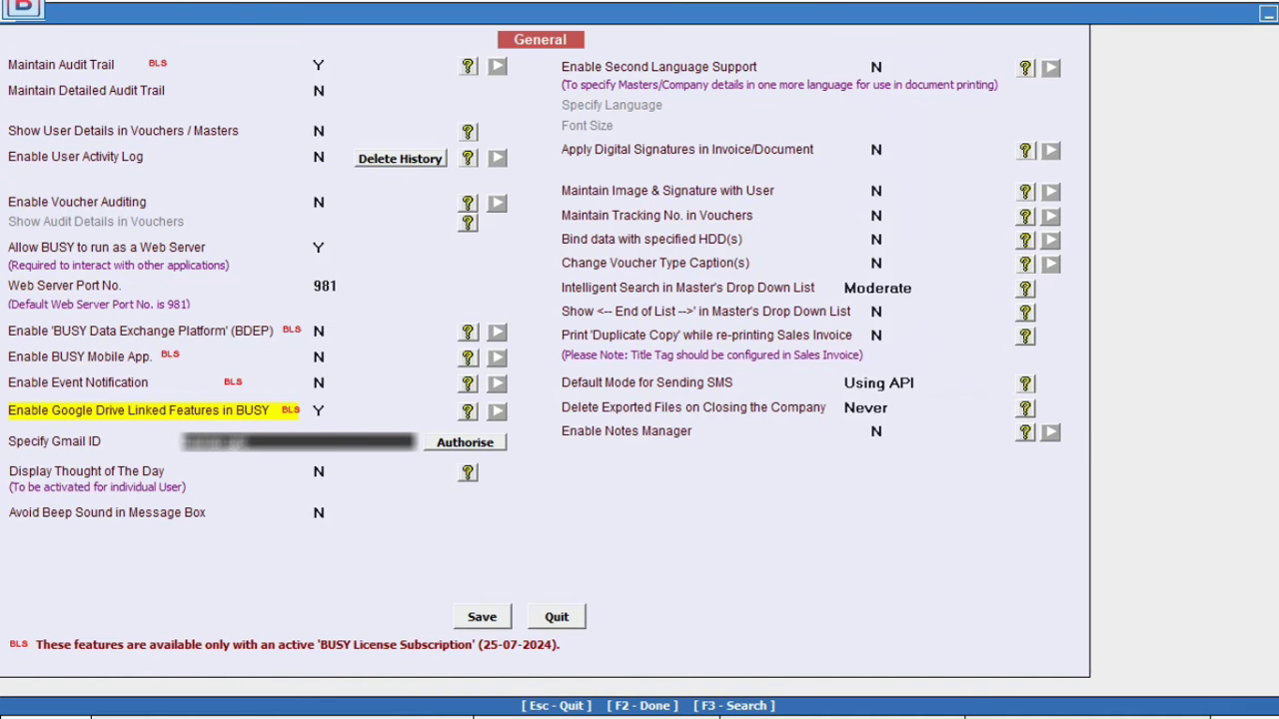
{"action": "key", "text": "Return"}
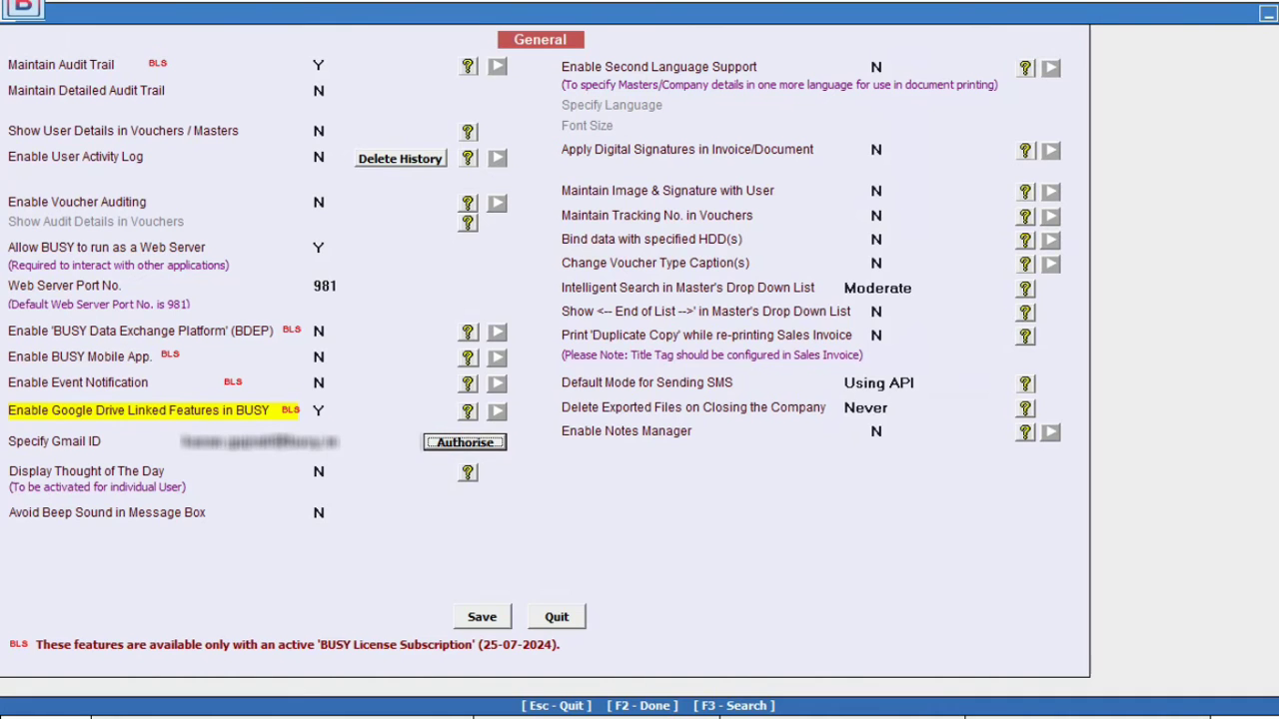
{"action": "key", "text": "Return"}
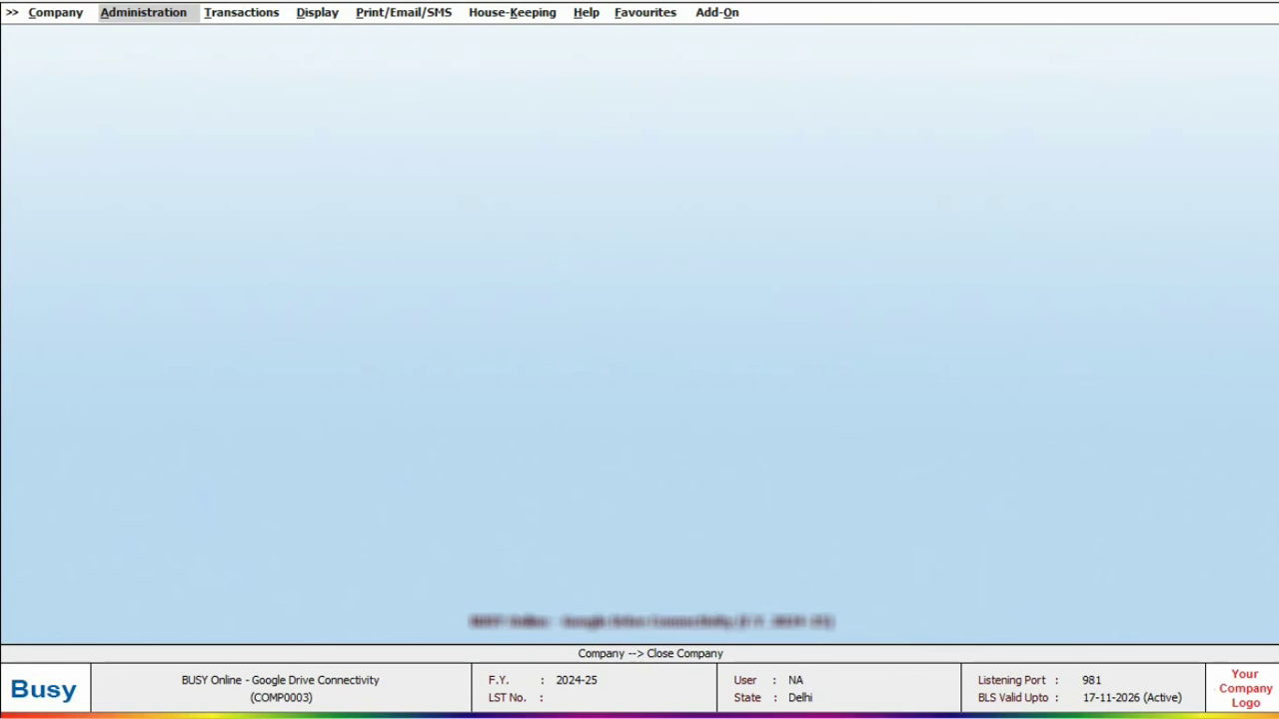
- Open the General page under Administration > Configuration > Features / Options
{"action": "key", "text": "Return"}
{"action": "key", "text": "Down"}
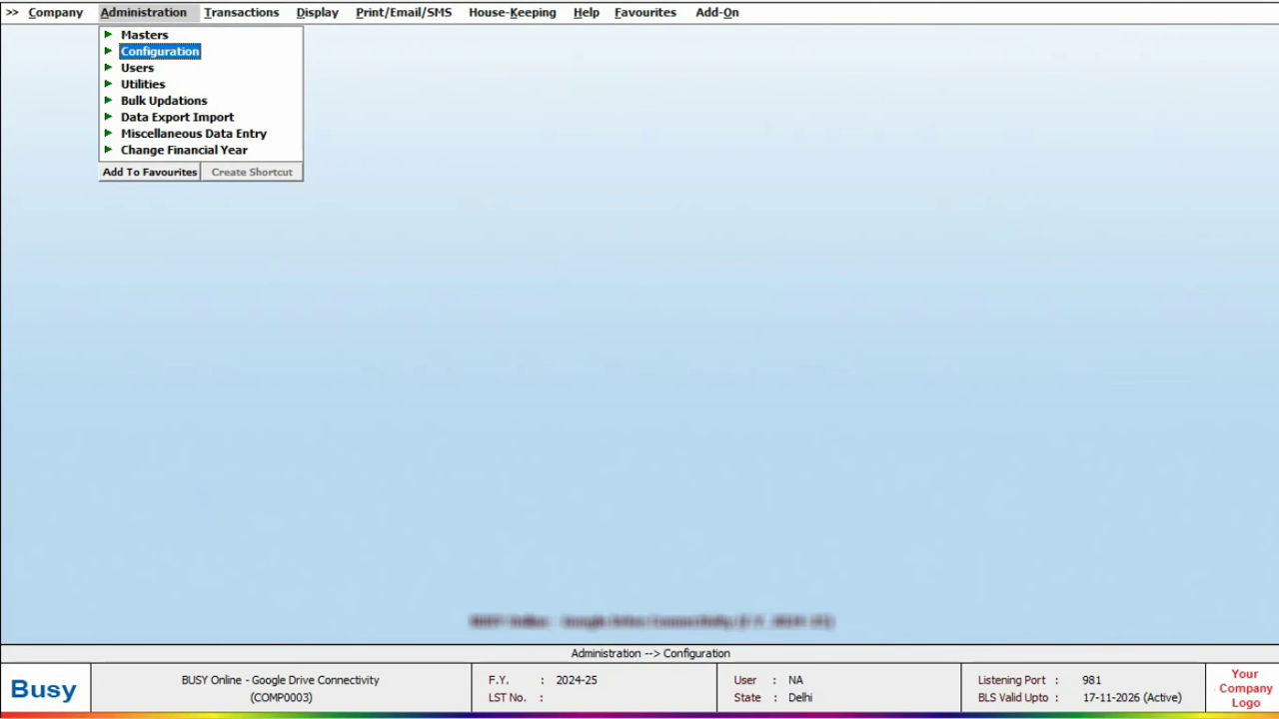
{"action": "key", "text": "Return"}
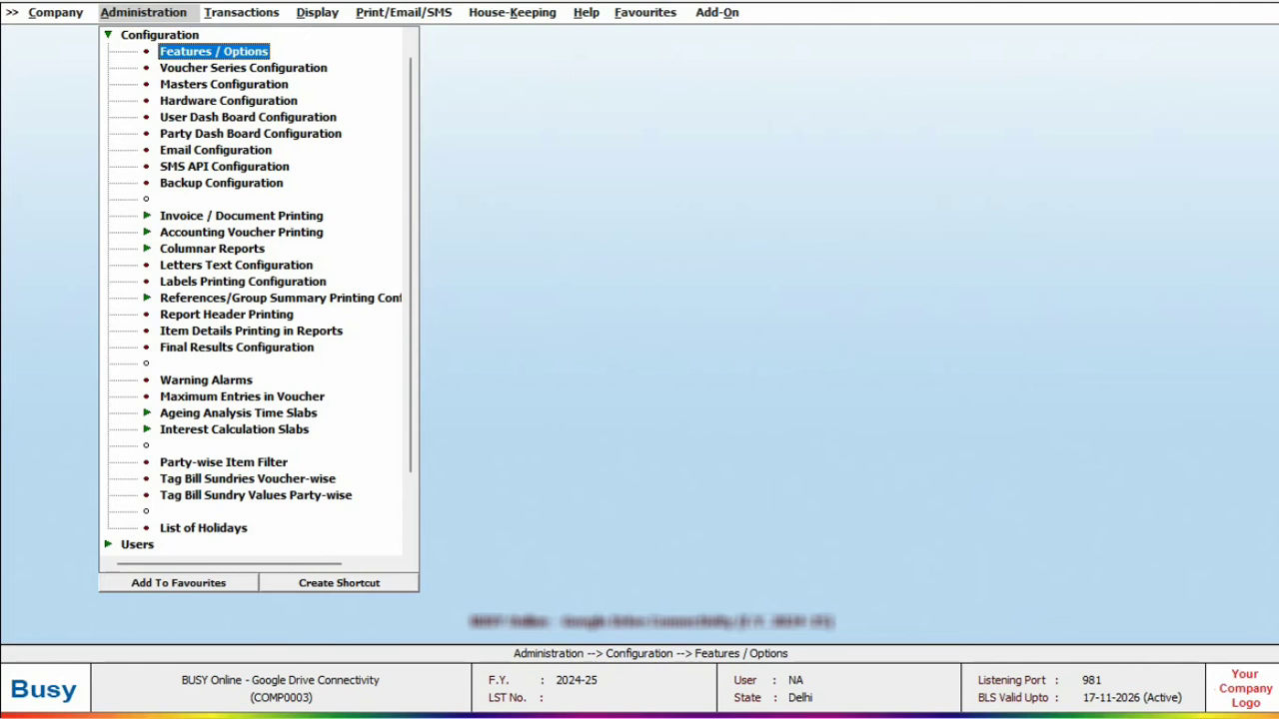
{"action": "key", "text": "Return"}
{"action": "key", "text": "Down"}
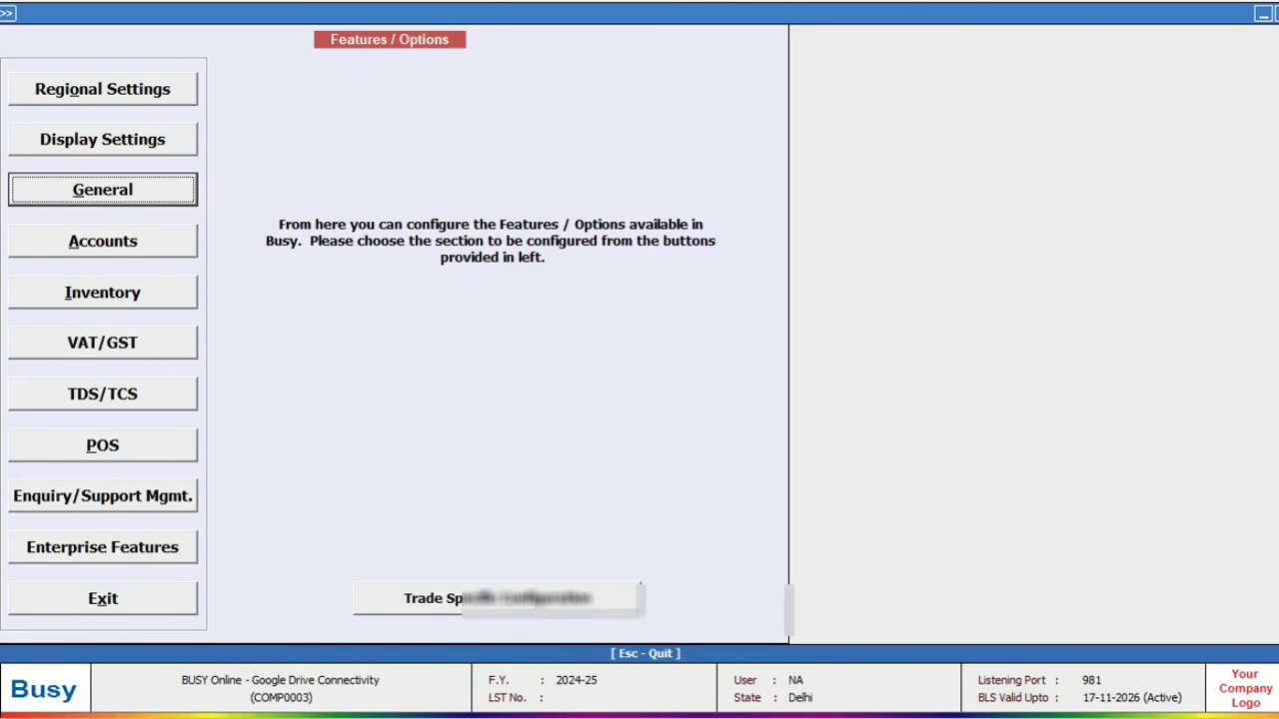
{"action": "key", "text": "Return"}
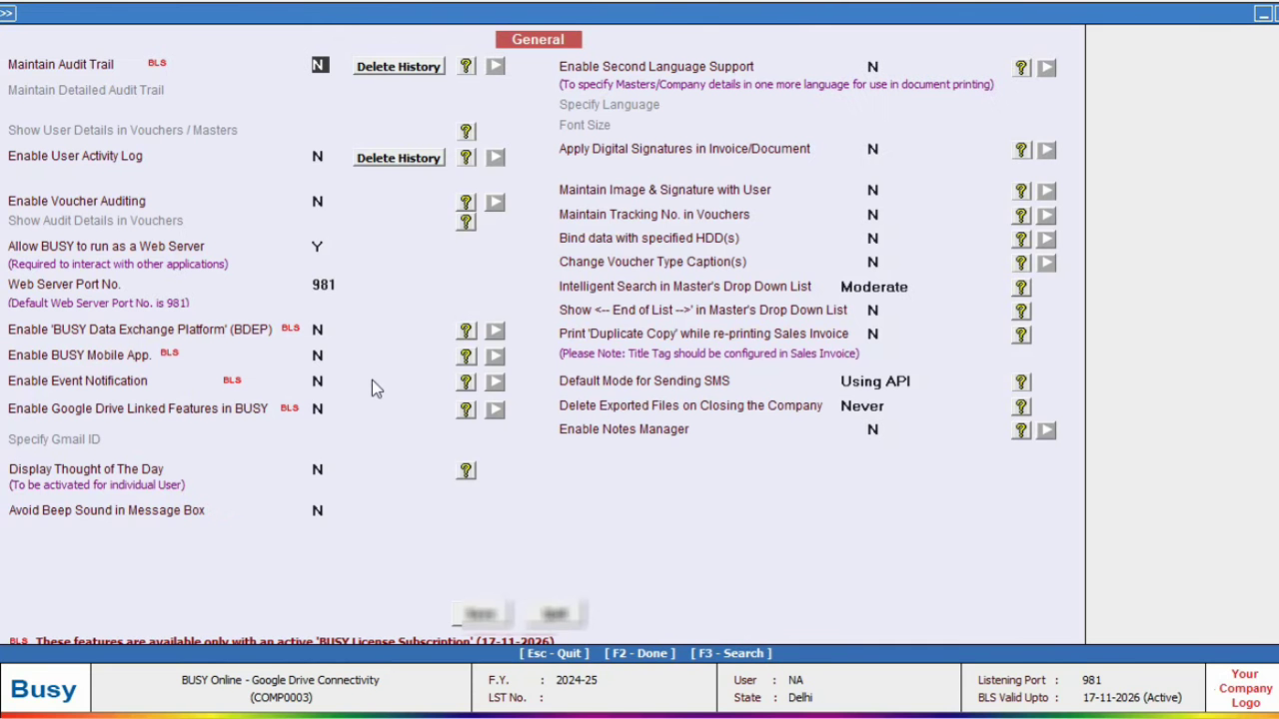
- Set Google Drive Linked Features to Y and authorise the Gmail account's Google Drive access
{"action": "left_click", "coordinate": [318, 410]}
{"action": "type", "text": "y"}
{"action": "key", "text": "Return"}
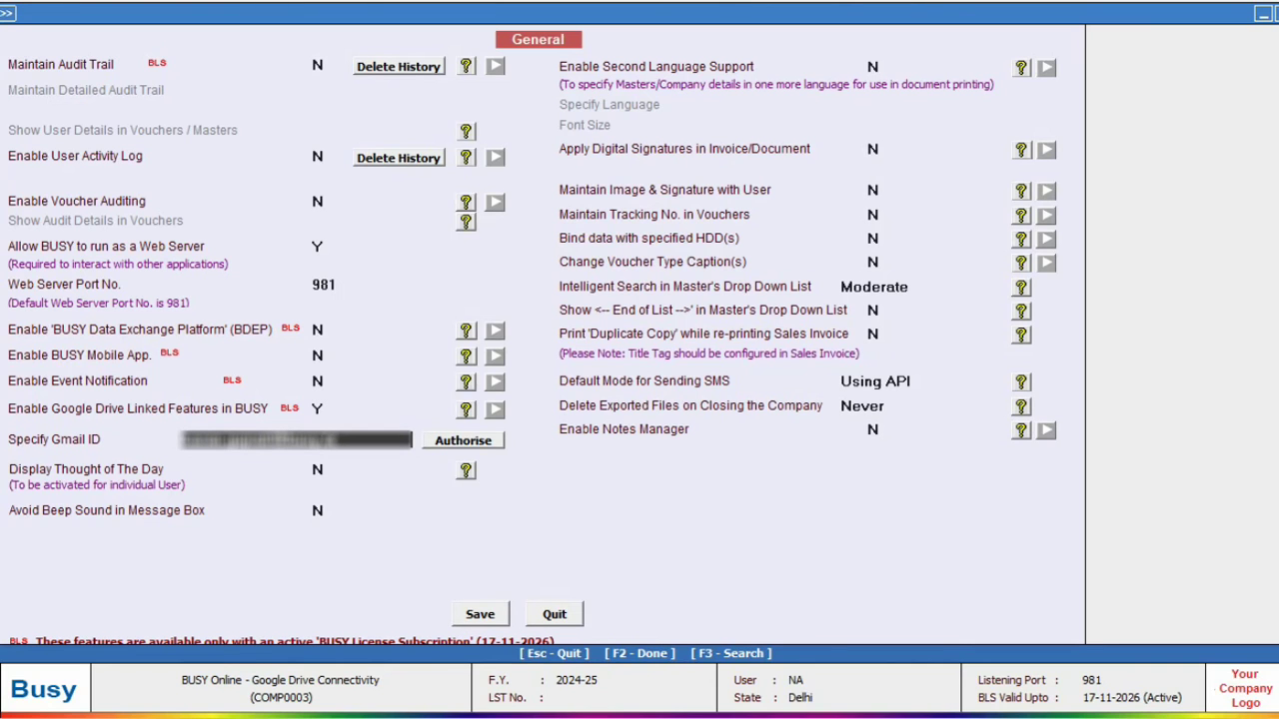
{"action": "key", "text": "Return"}
{"action": "key", "text": "Return"}
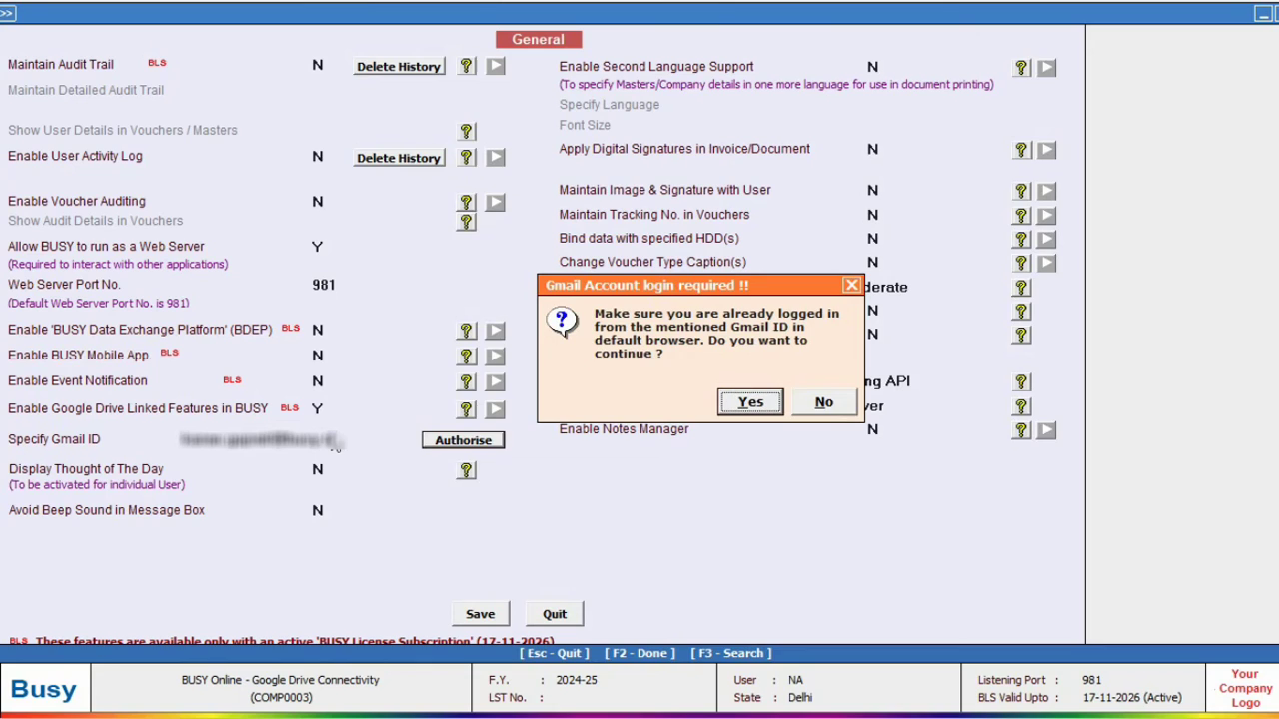
{"action": "left_click", "coordinate": [749, 403]}
{"action": "left_click", "coordinate": [730, 374]}
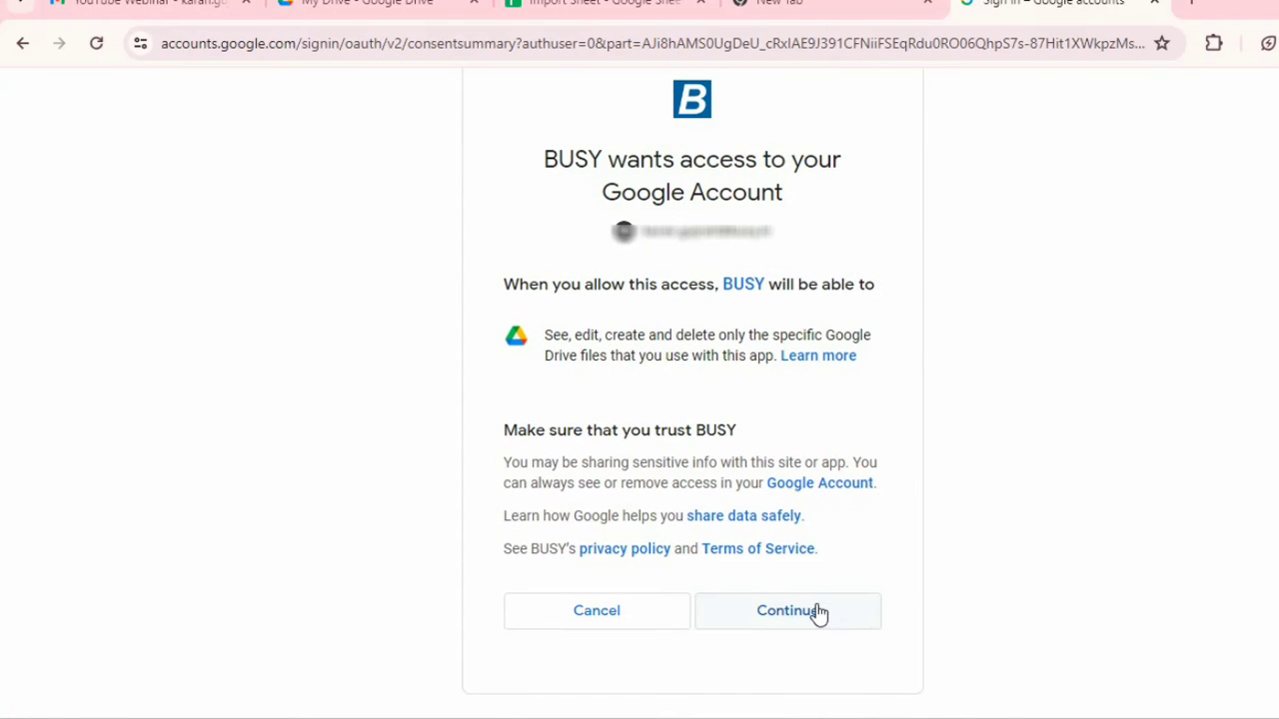
{"action": "left_click", "coordinate": [818, 611]}
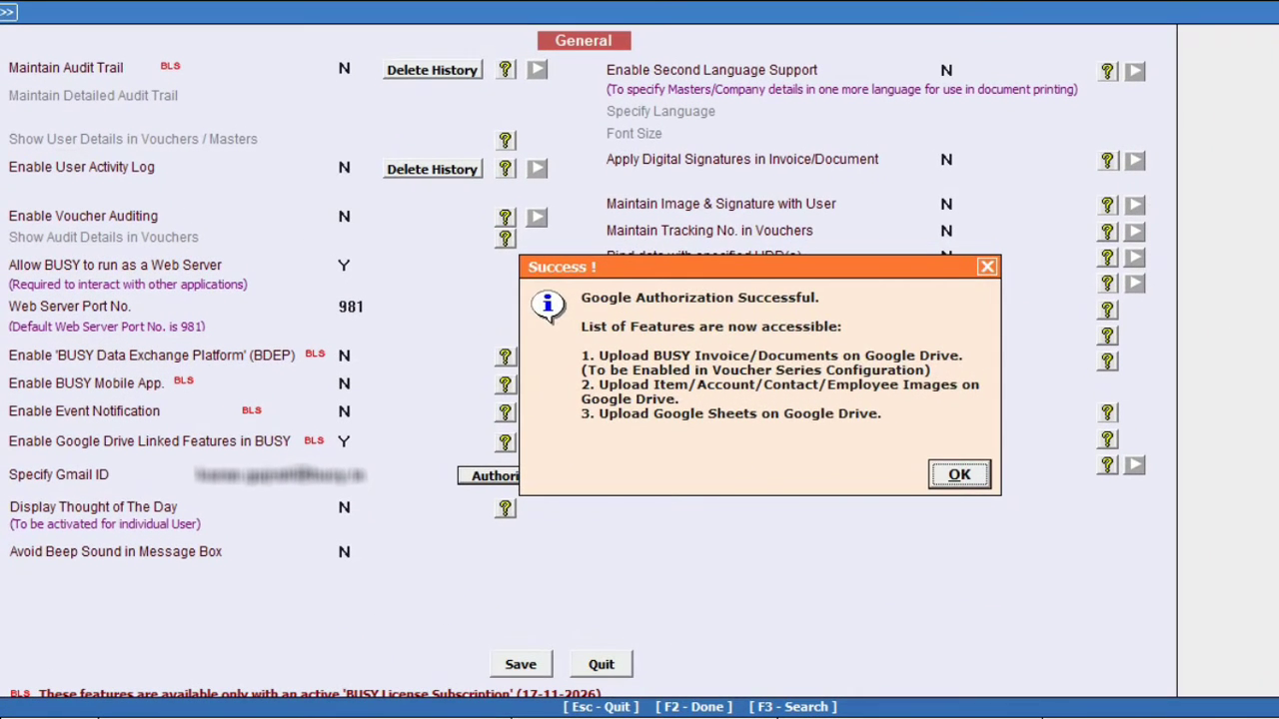
- Copy the Google Drive authorization token from the General configuration settings with Ctrl+G
{"action": "key", "text": "Return"}
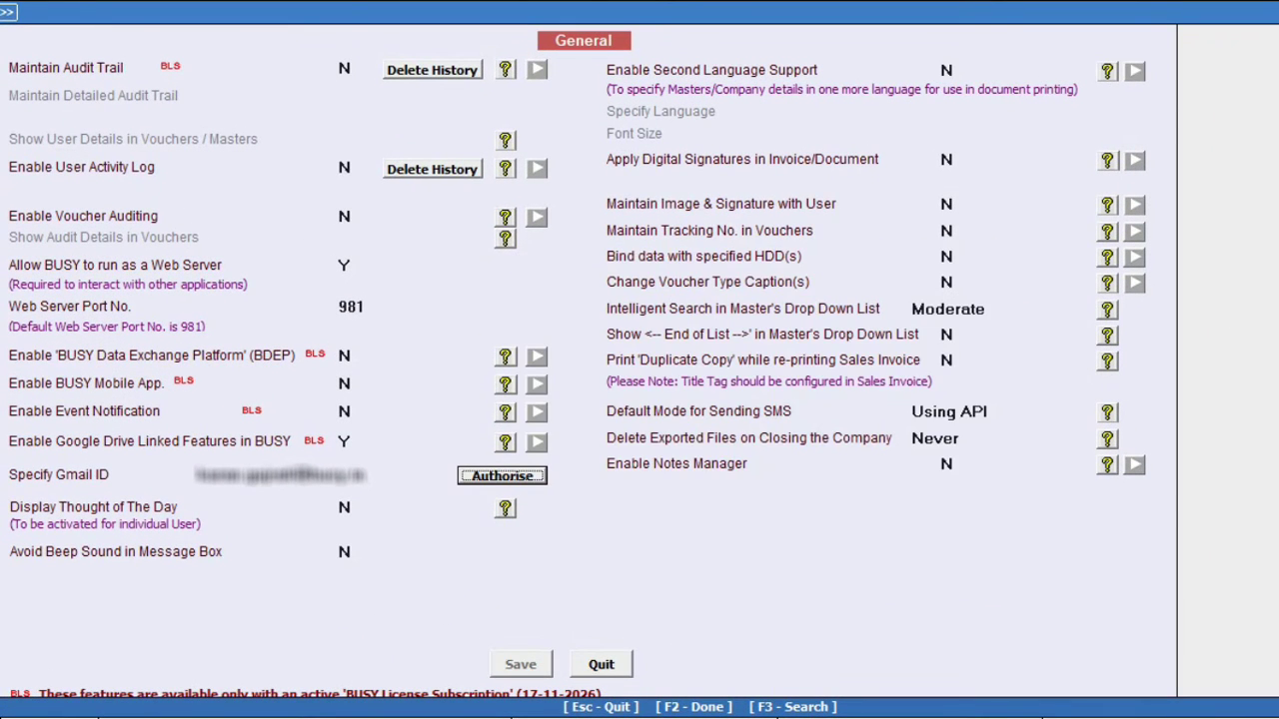
{"action": "key", "text": "Escape"}
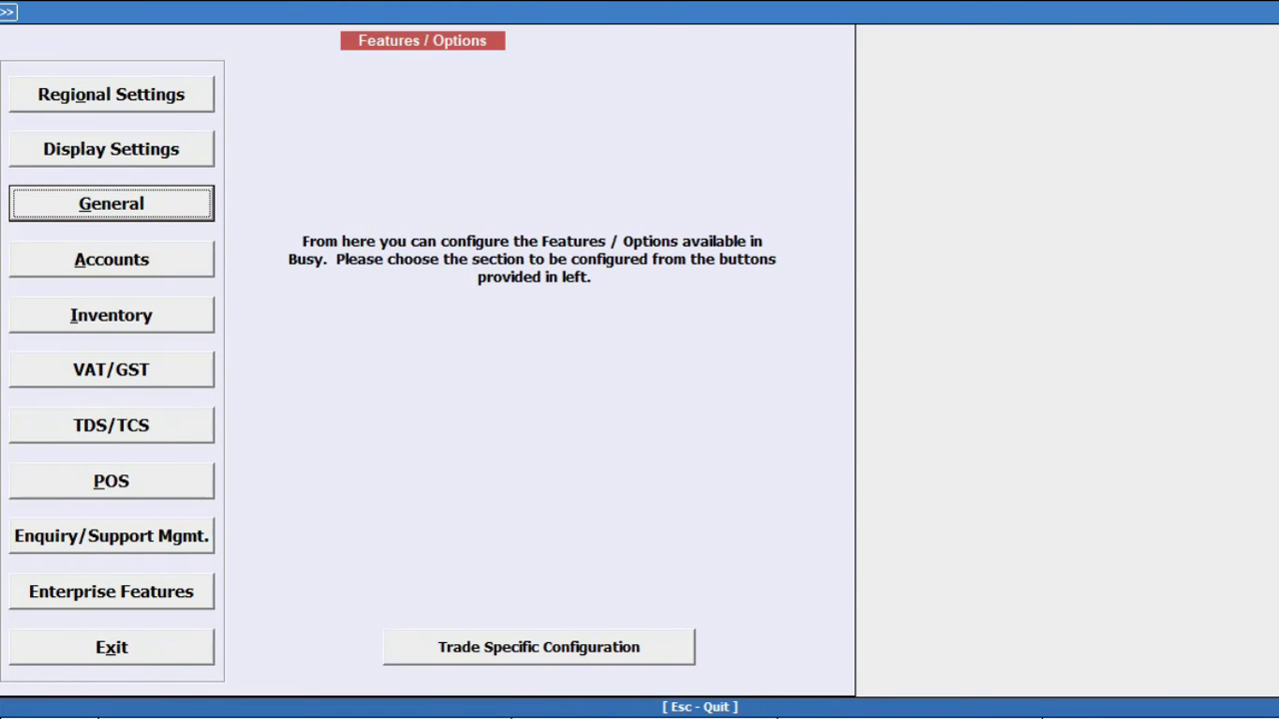
{"action": "key", "text": "Return"}
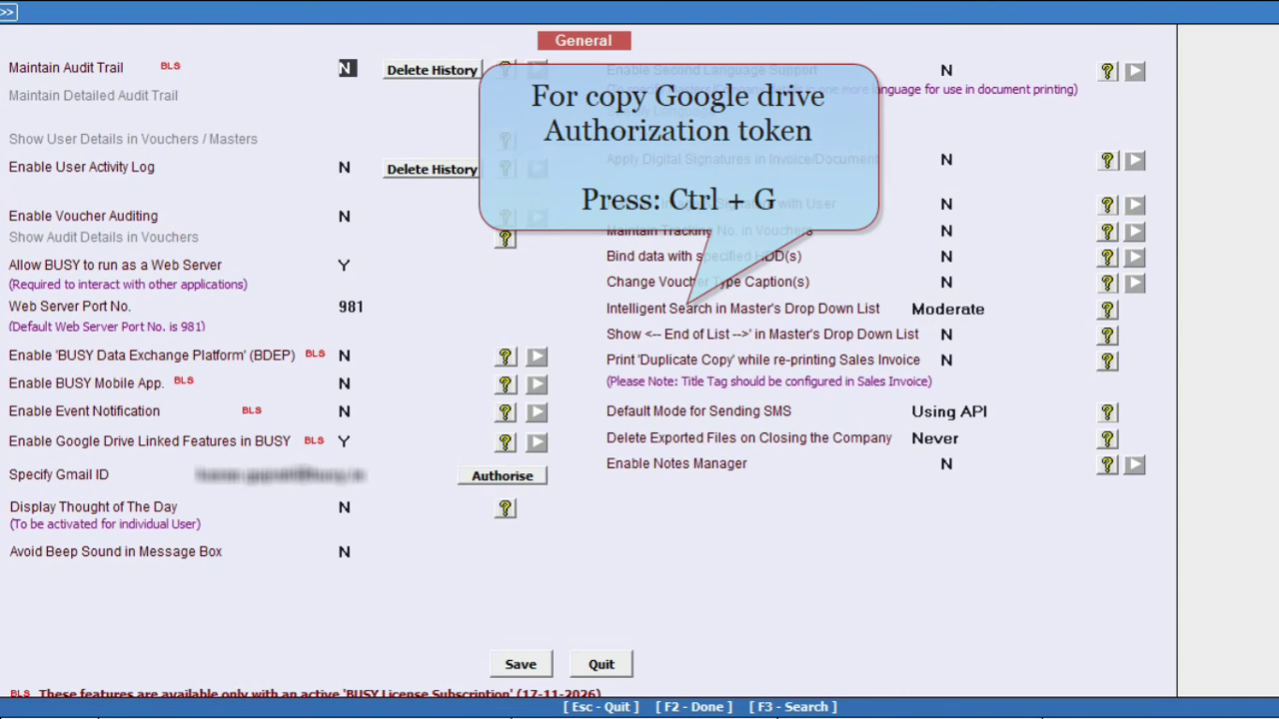
{"action": "key", "text": "ctrl+g"}
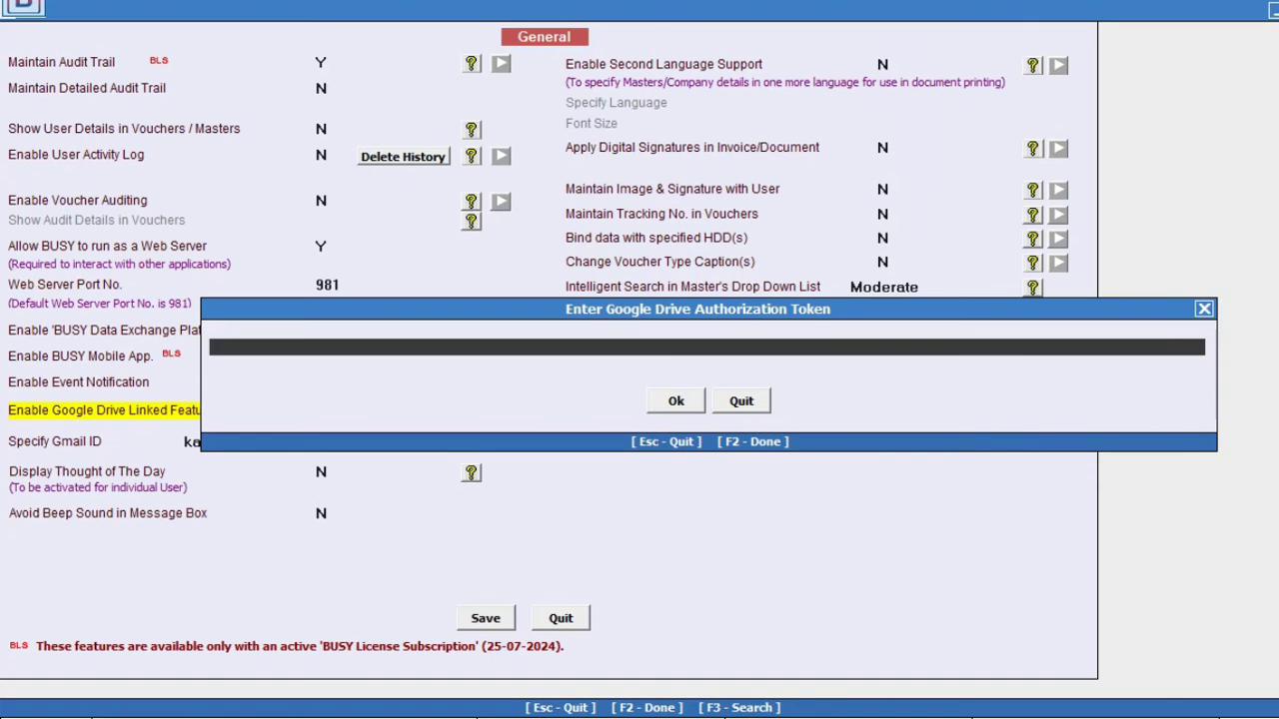
- Paste the copied token into the Google Drive Authorization Token field and submit it
{"action": "key", "text": "ctrl+v"}
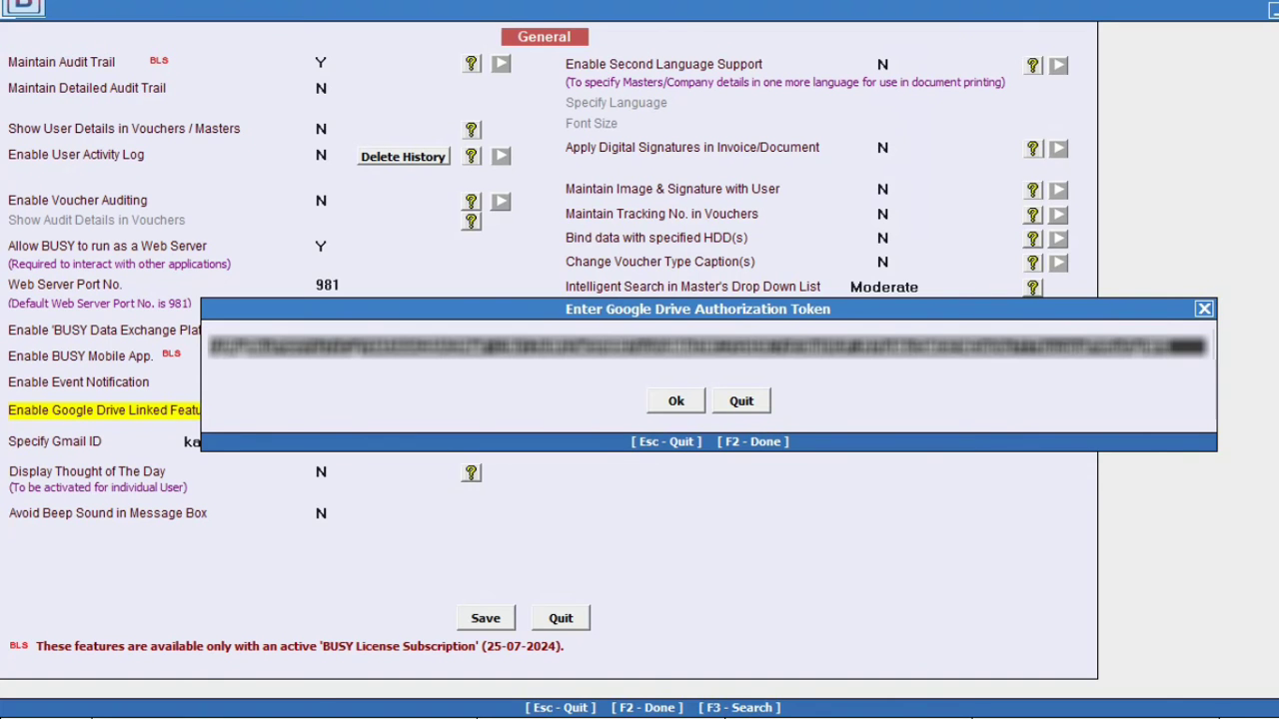
{"action": "key", "text": "F2"}
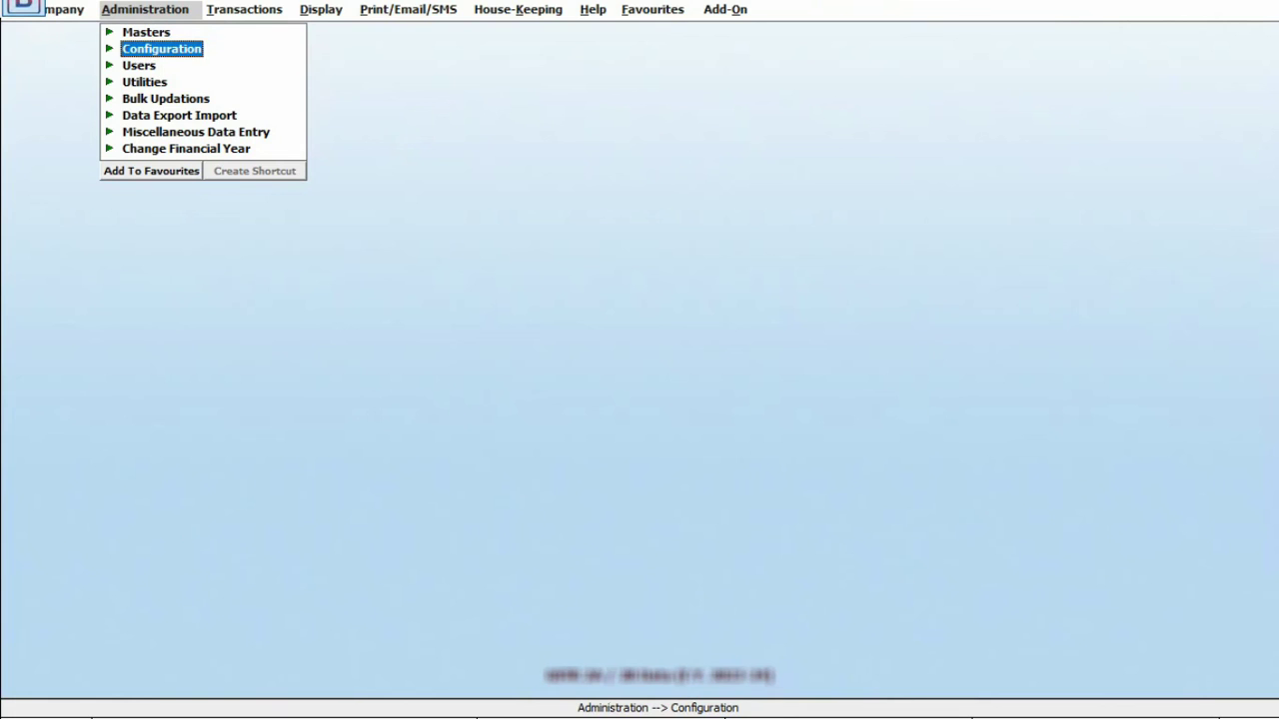
- Open Import Vouchers from Excel/Google Sheet for the Sales voucher type
{"action": "key", "text": "Down"}
{"action": "key", "text": "Down"}
{"action": "key", "text": "Down"}
{"action": "key", "text": "Down"}
{"action": "key", "text": "Return"}
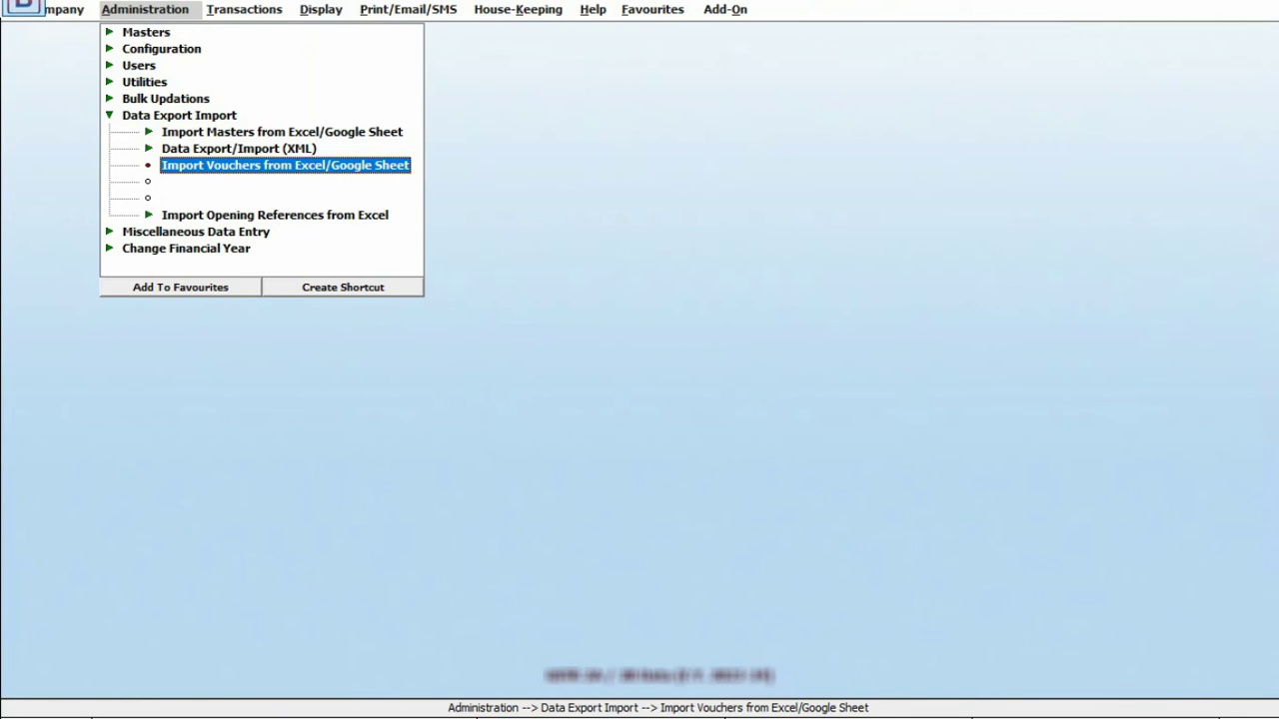
{"action": "key", "text": "Return"}
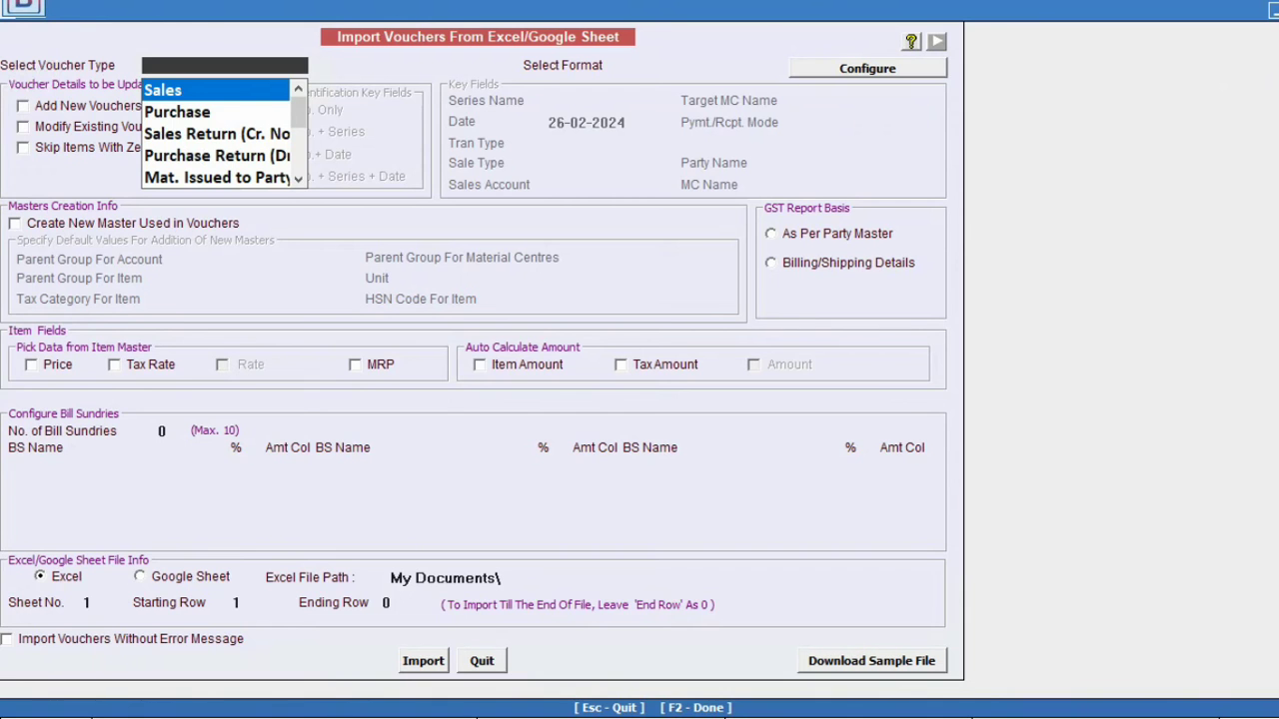
{"action": "key", "text": "Return"}
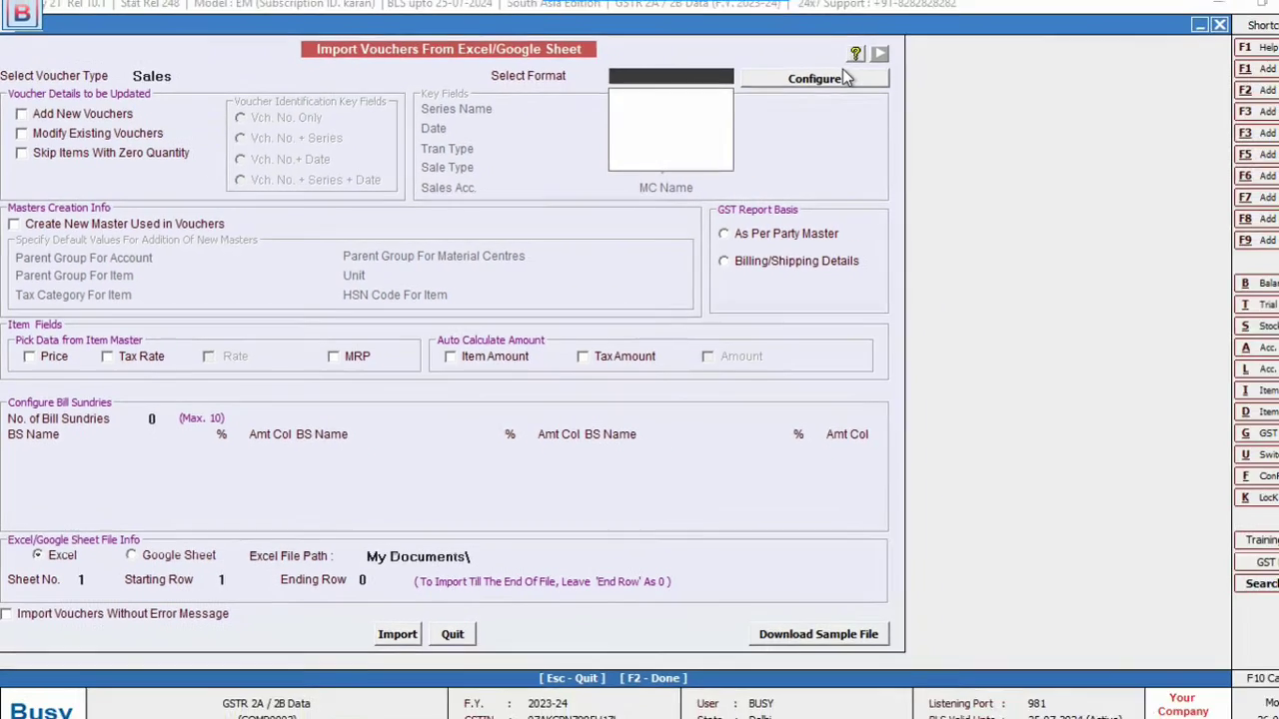
{"action": "left_click", "coordinate": [849, 68]}
- Create and save import format A with its column mapping, using Google Sheet as source
{"action": "key", "text": "Return"}
{"action": "type", "text": "A"}
{"action": "key", "text": "Return"}
{"action": "key", "text": "Return"}
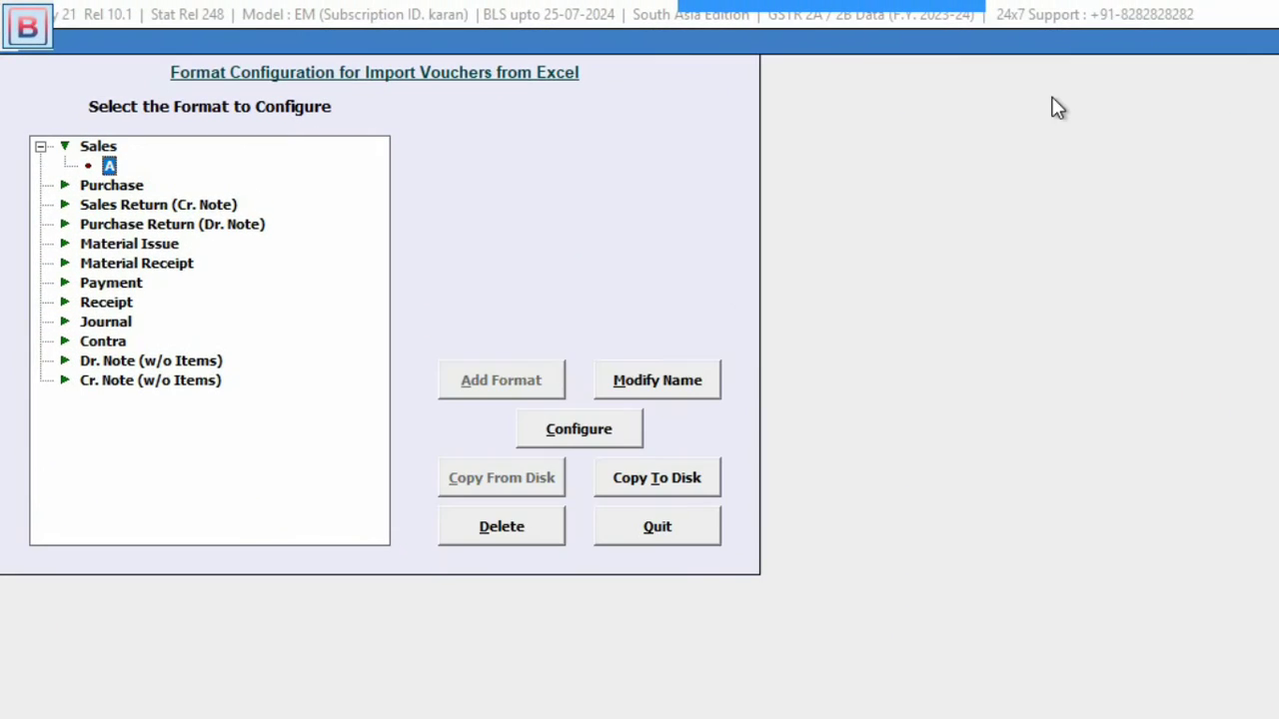
{"action": "key", "text": "alt+c"}
{"action": "key", "text": "Escape"}
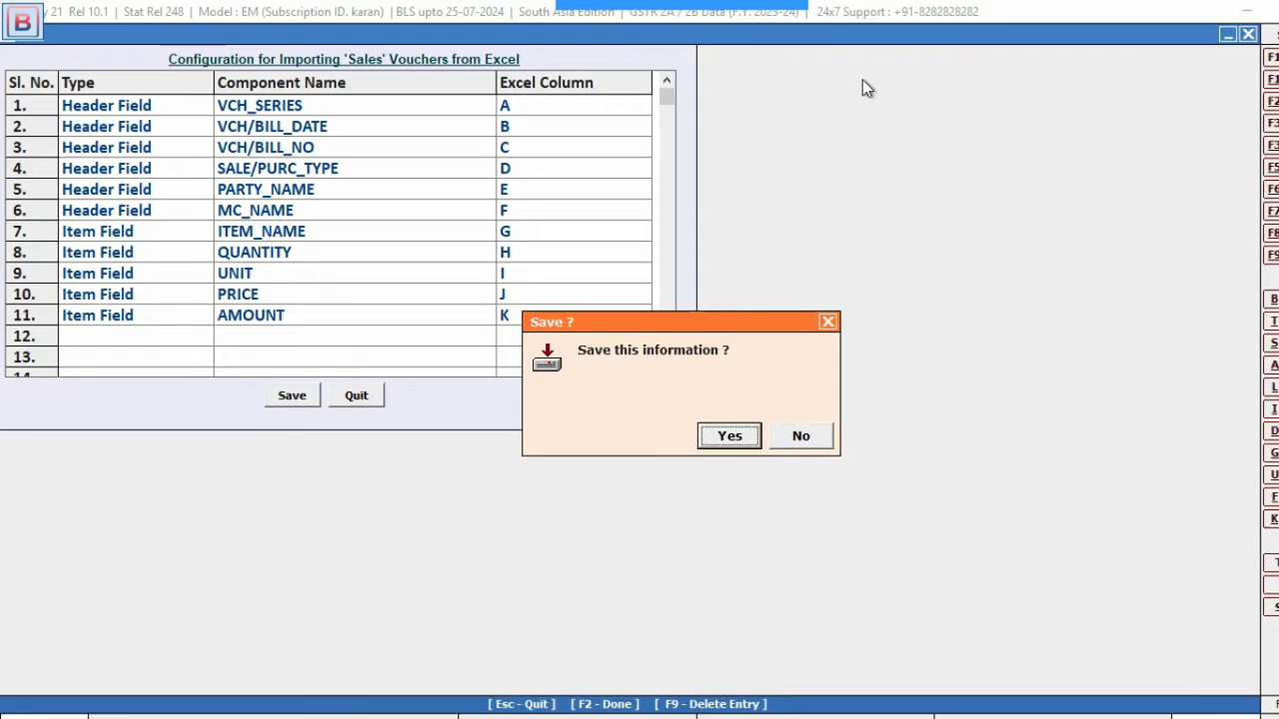
{"action": "key", "text": "Return"}
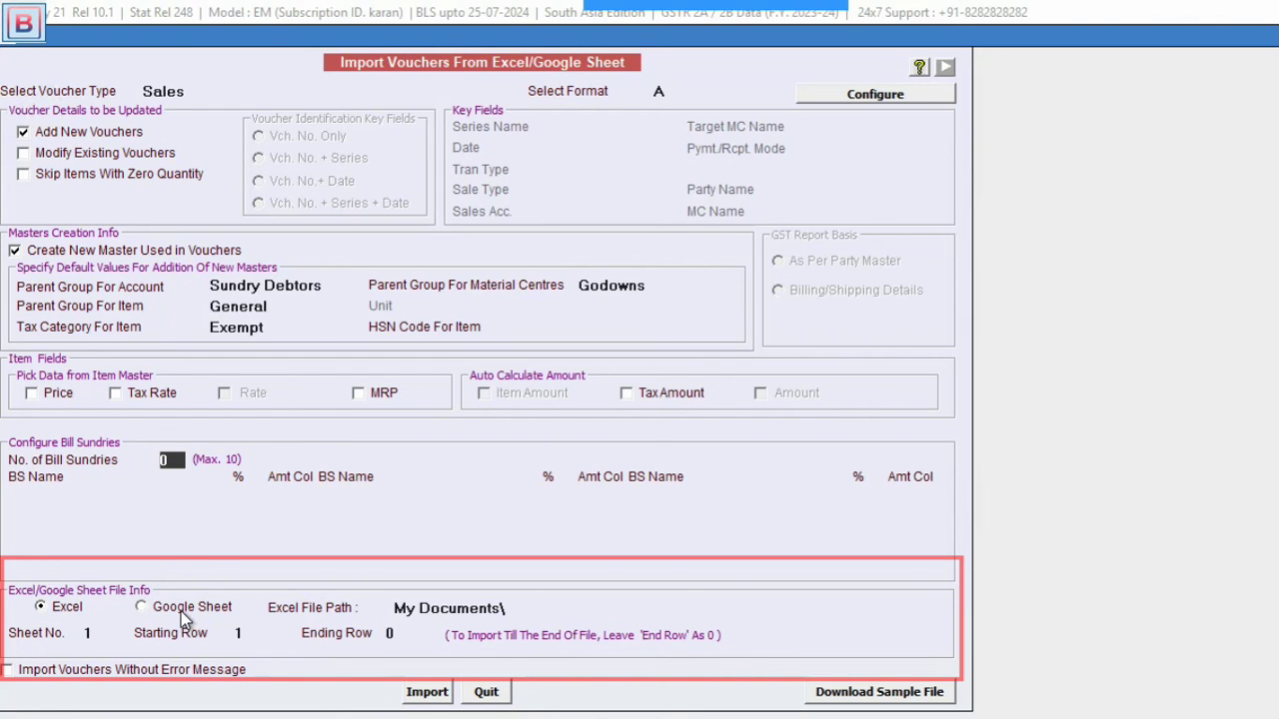
{"action": "left_click", "coordinate": [181, 611]}
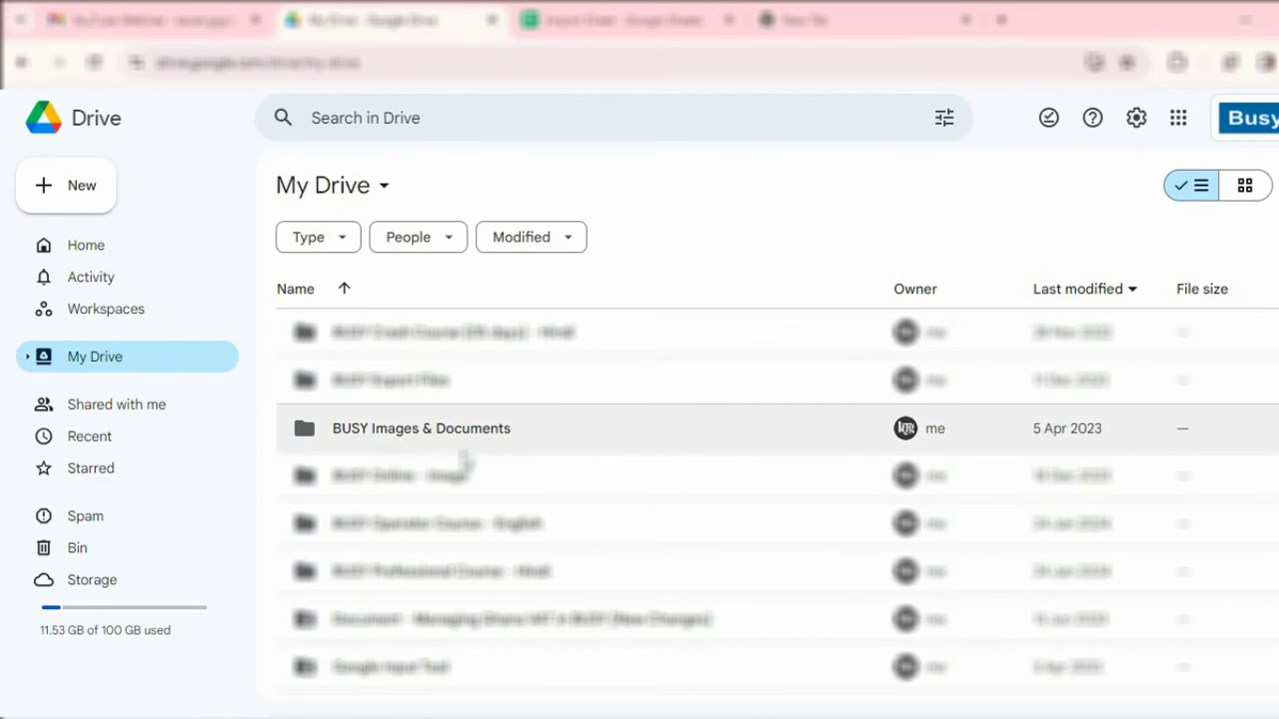
- Copy the share link of Import Sheet in BUSY Images & Documents > BUSY Import Files > BO-C_COMP0001
{"action": "double_click", "coordinate": [513, 446]}
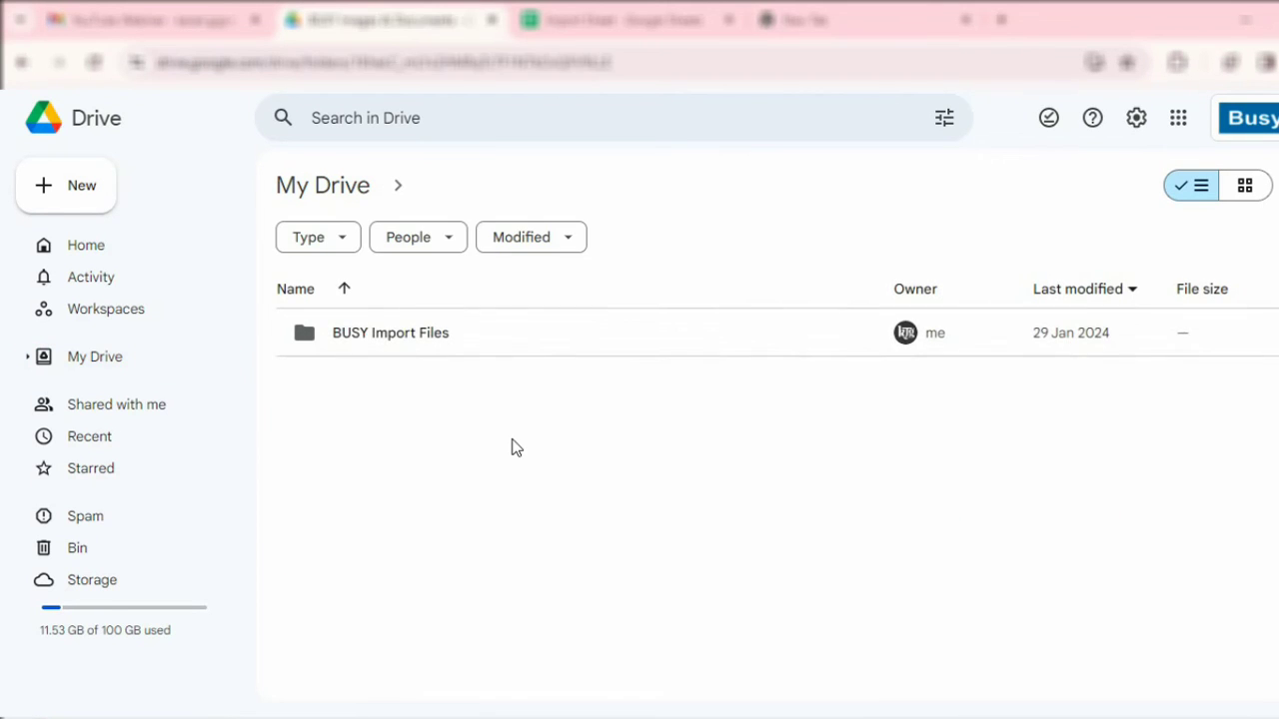
{"action": "double_click", "coordinate": [490, 337]}
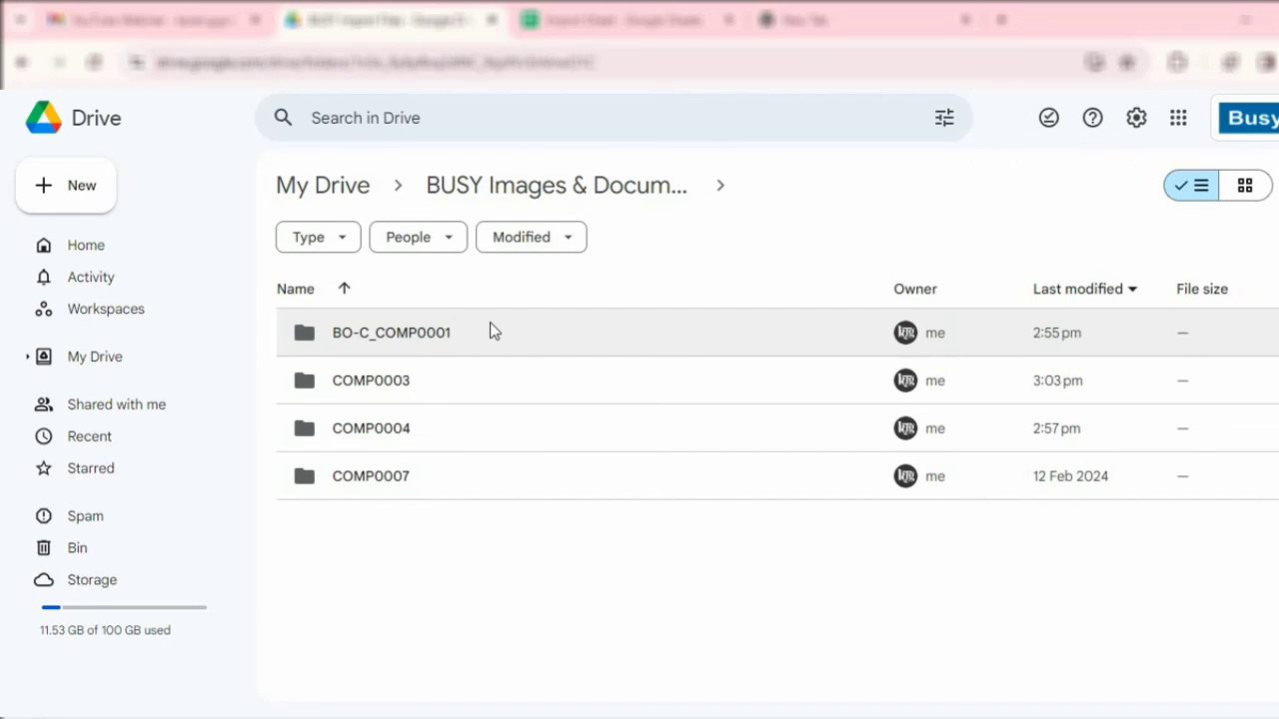
{"action": "double_click", "coordinate": [544, 342]}
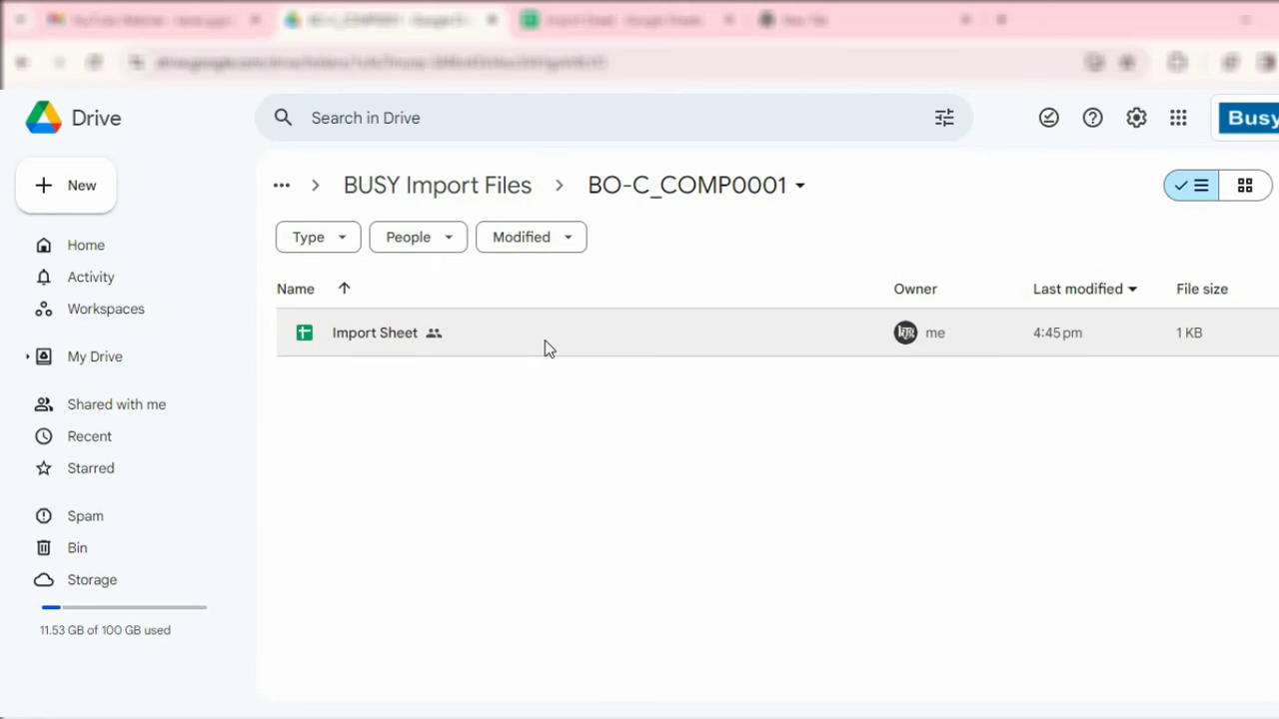
{"action": "double_click", "coordinate": [545, 340]}
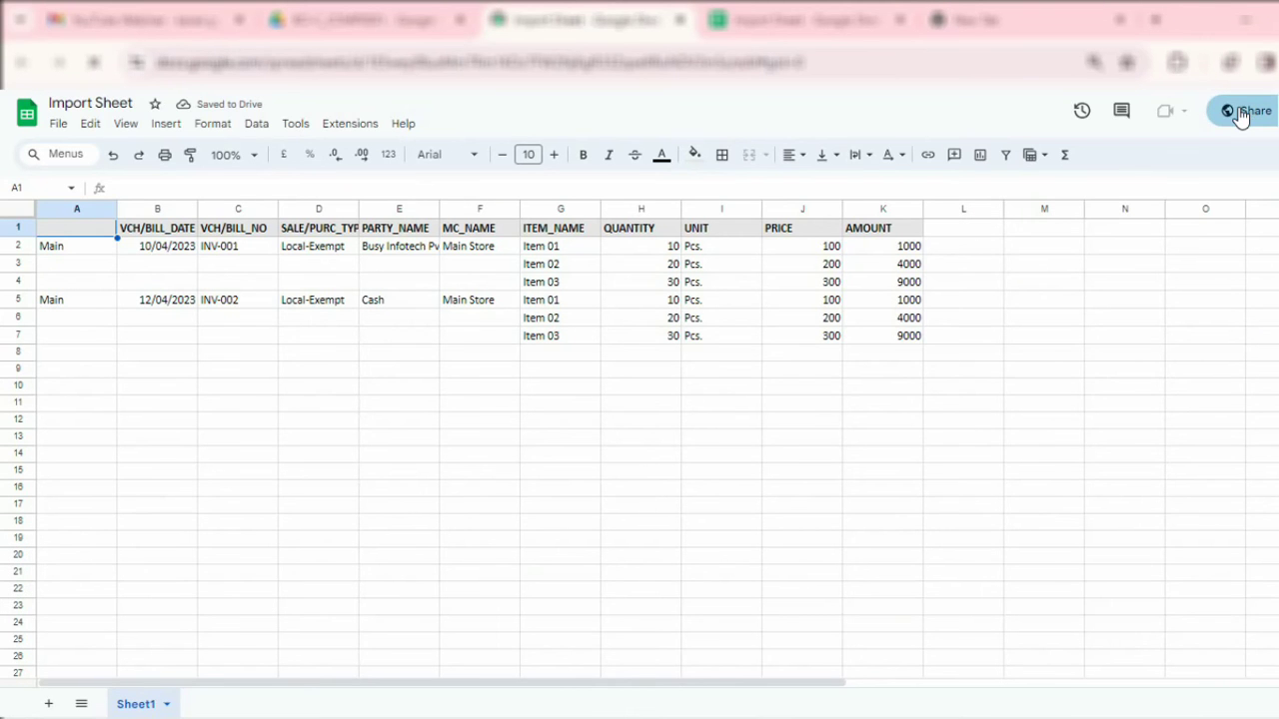
{"action": "left_click", "coordinate": [1239, 116]}
{"action": "left_click", "coordinate": [549, 555]}
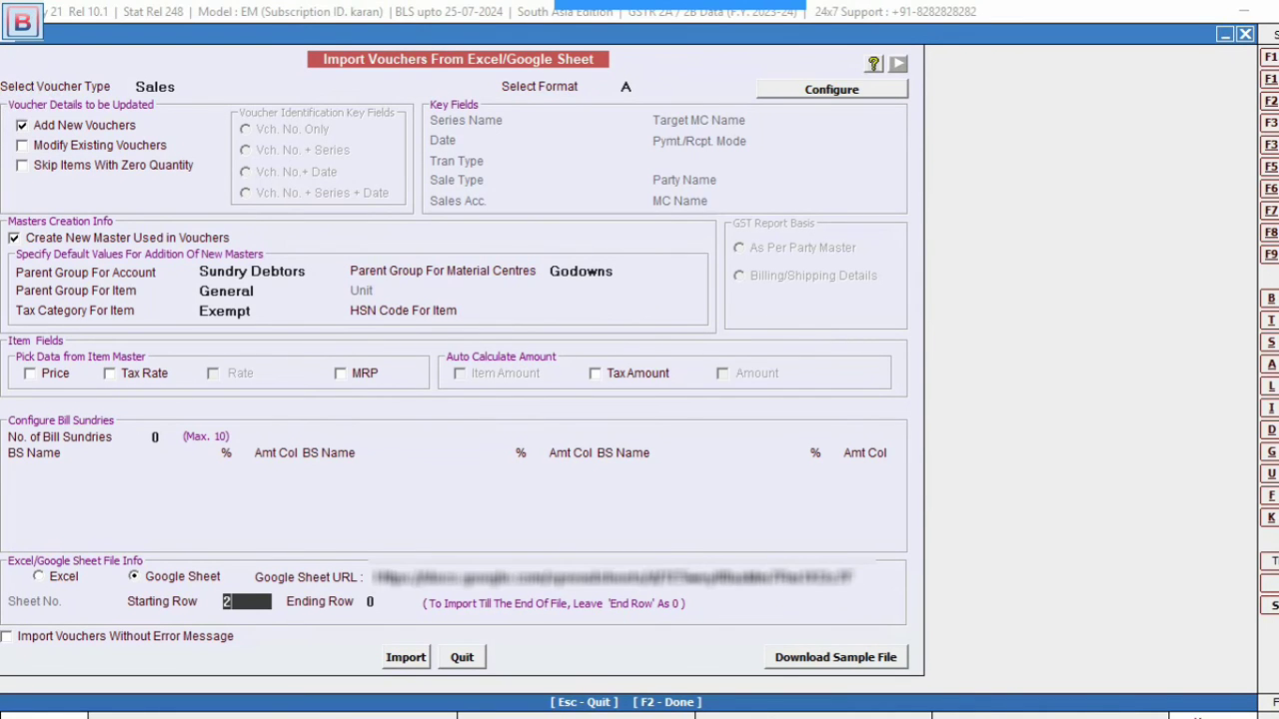
- Import the two sales vouchers from the Google Sheet, accepting the numbering warning
{"action": "key", "text": "F2"}
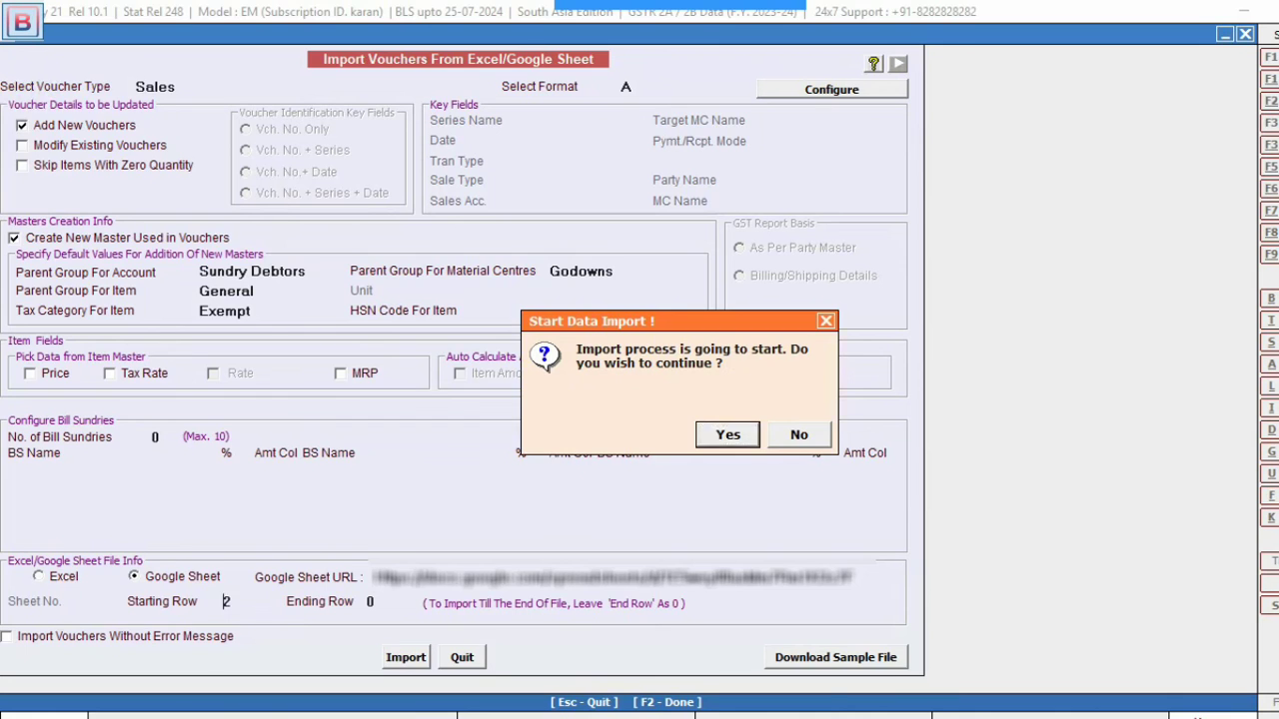
{"action": "key", "text": "Return"}
{"action": "key", "text": "Return"}
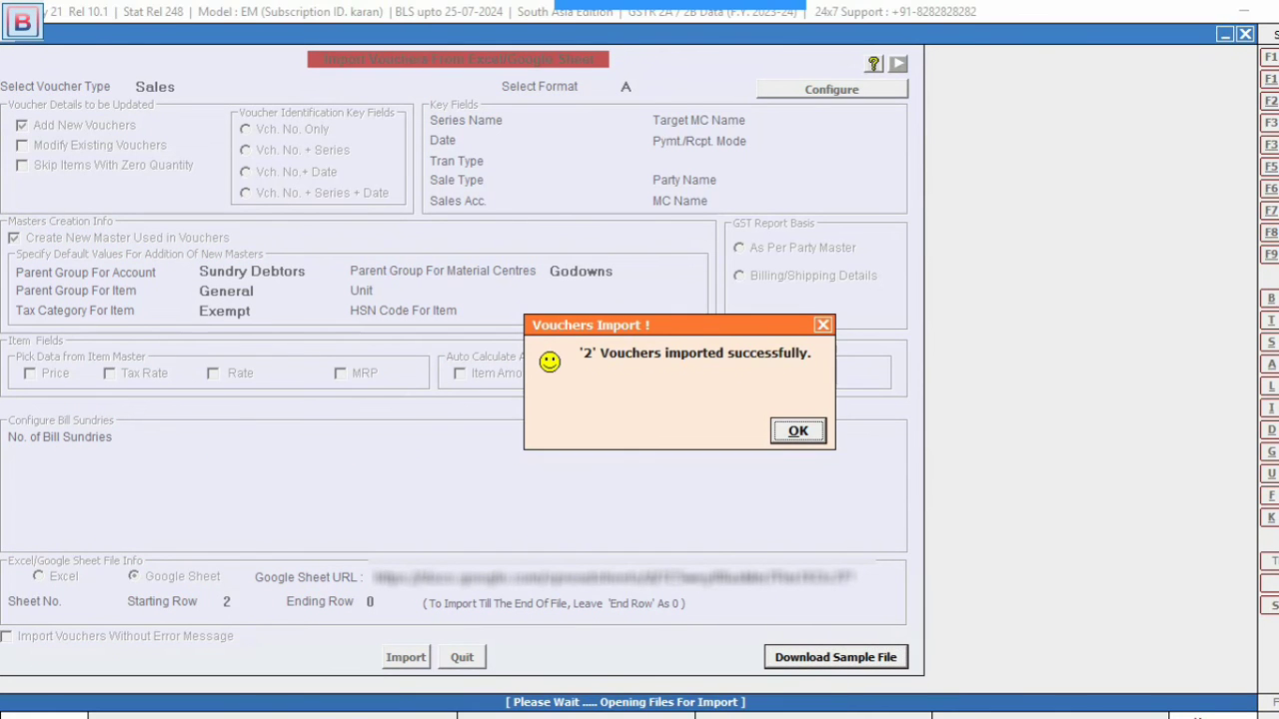
{"action": "key", "text": "Return"}
- Open sales voucher INV-002 in Modify Sales Voucher for review
{"action": "key", "text": "Down"}
{"action": "key", "text": "Return"}
{"action": "key", "text": "Return"}
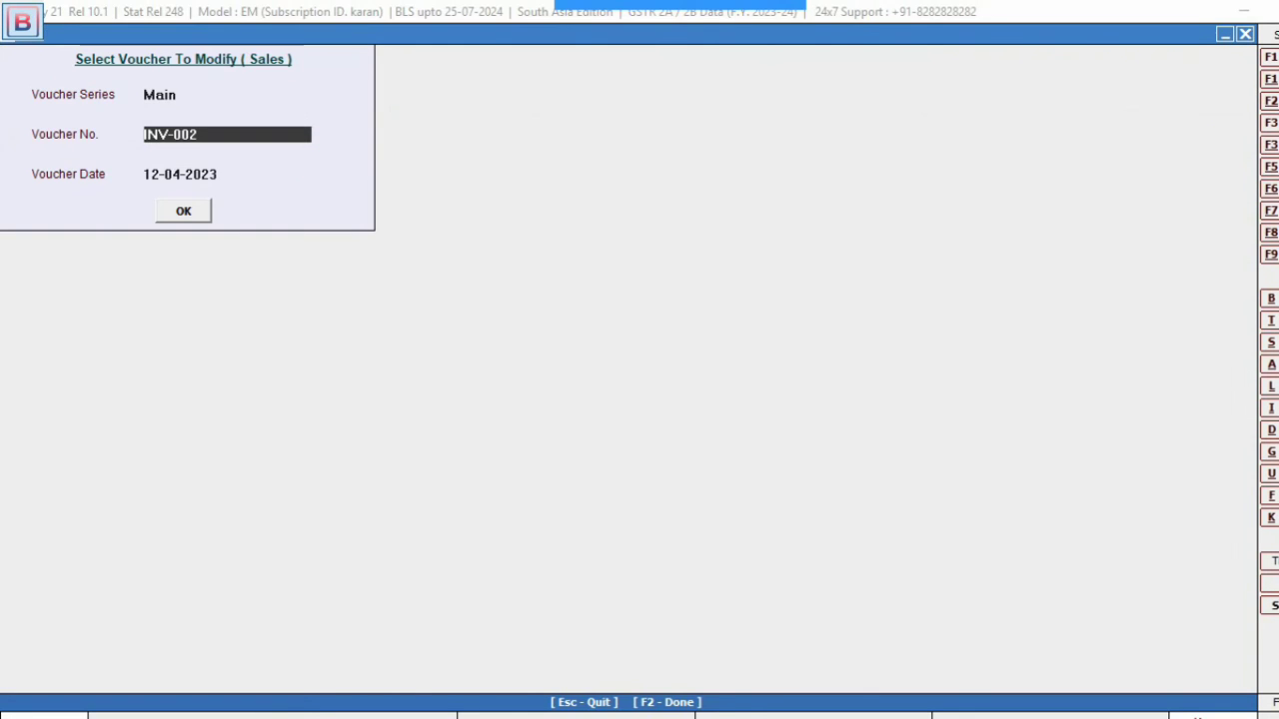
{"action": "key", "text": "Return"}
{"action": "key", "text": "Return"}
{"action": "key", "text": "Return"}
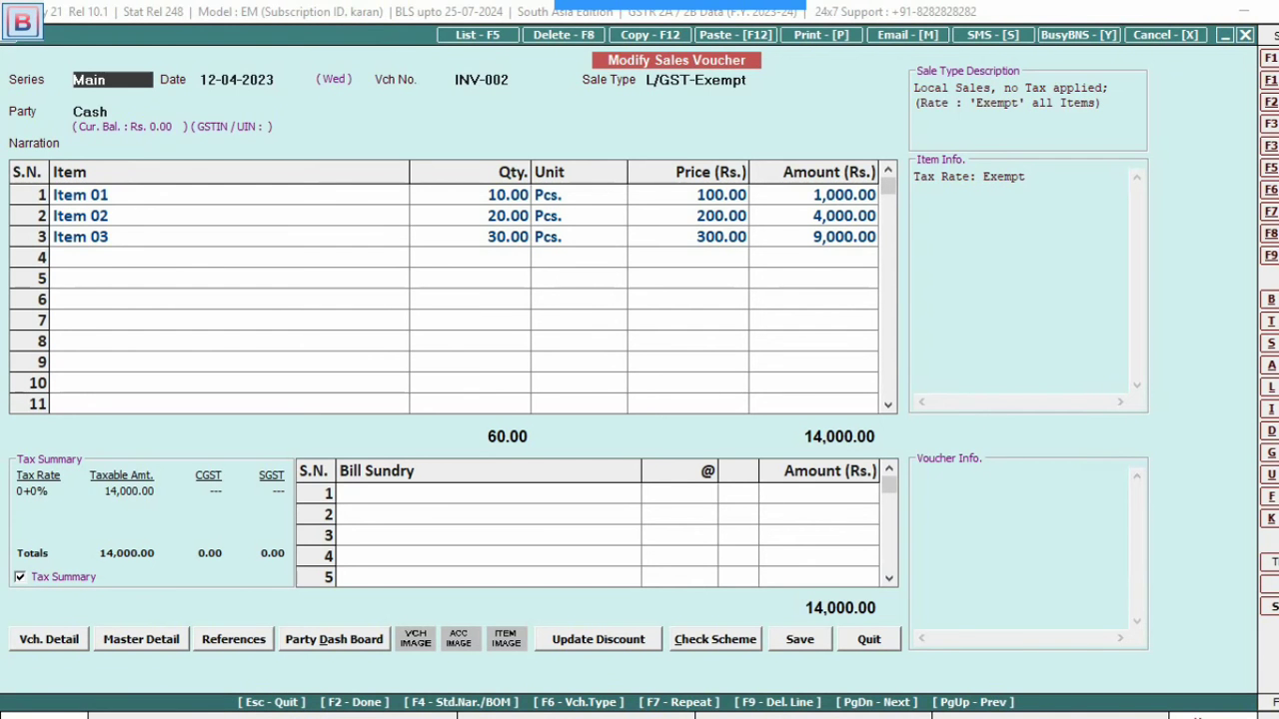